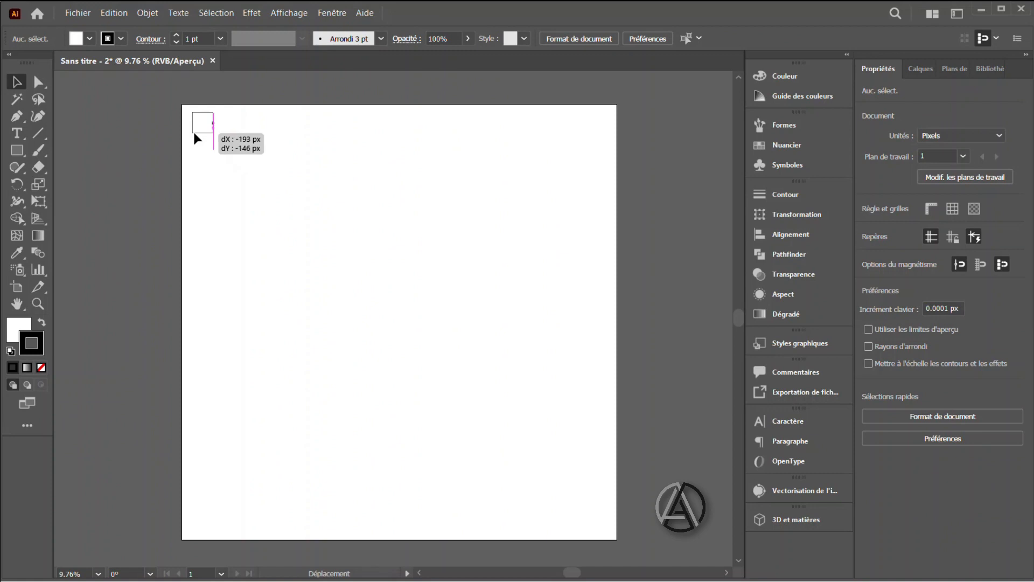
Fill the small square near the artboard's upper-left corner with dark gray and deselect it.
click(90, 39)
click(39, 104)
click(257, 172)
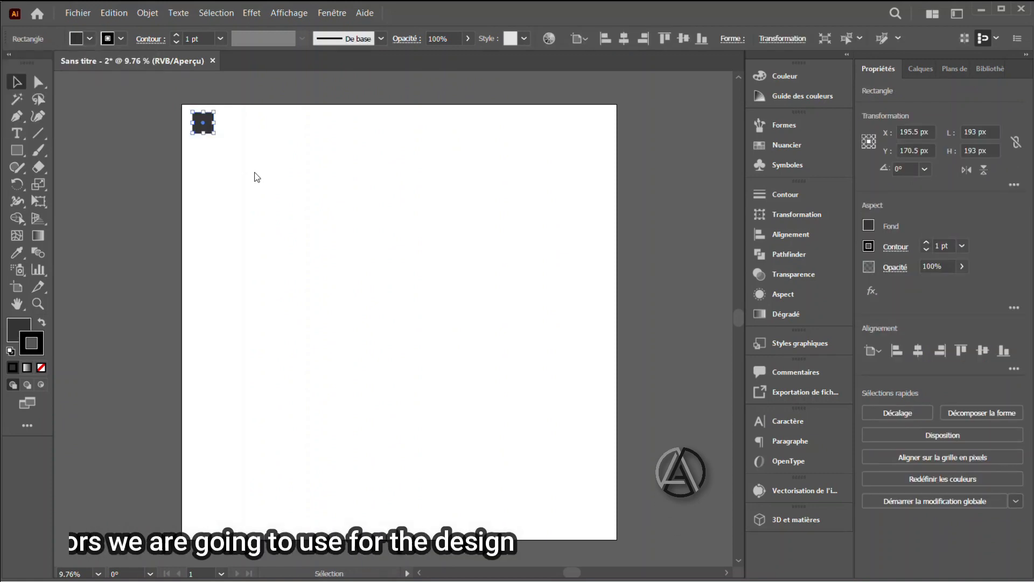
click(255, 172)
Duplicate the dark square horizontally to about X 1316.5 px and remove the copy's outline.
click(122, 38)
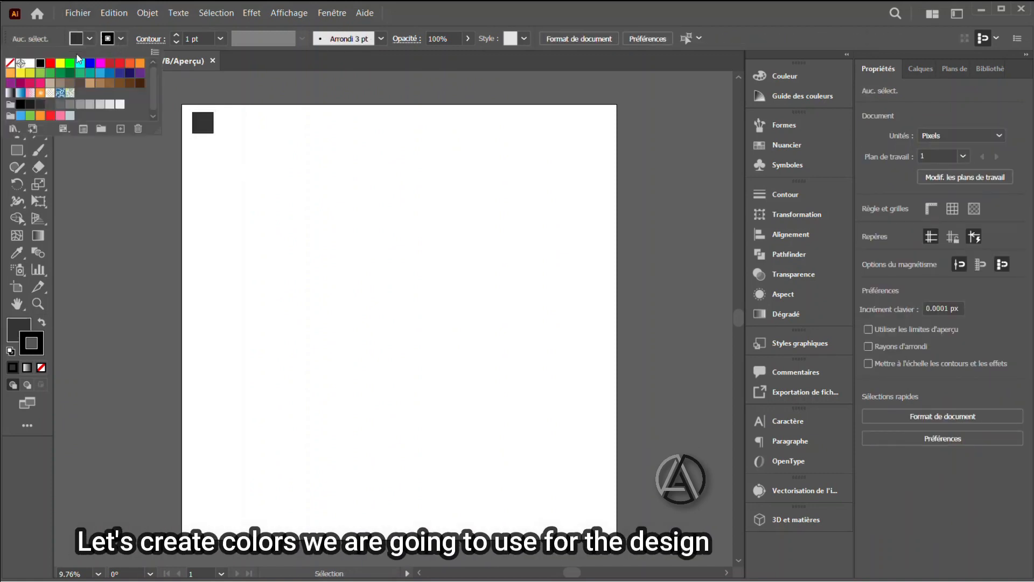
click(12, 66)
click(217, 124)
drag(210, 123, 332, 123)
click(122, 38)
click(12, 66)
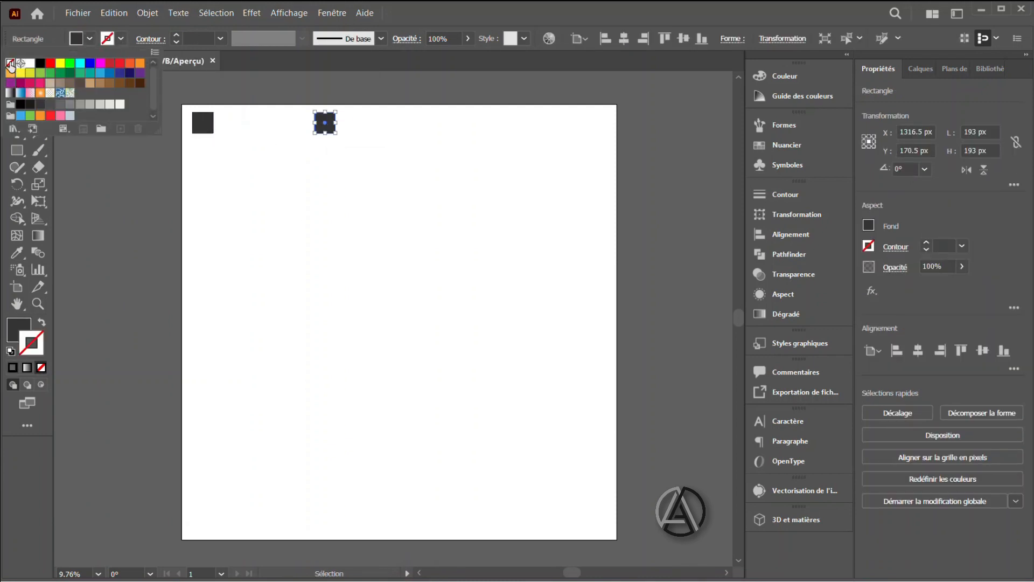
Remove the outline from the original dark square.
click(307, 157)
click(215, 145)
click(203, 123)
click(121, 39)
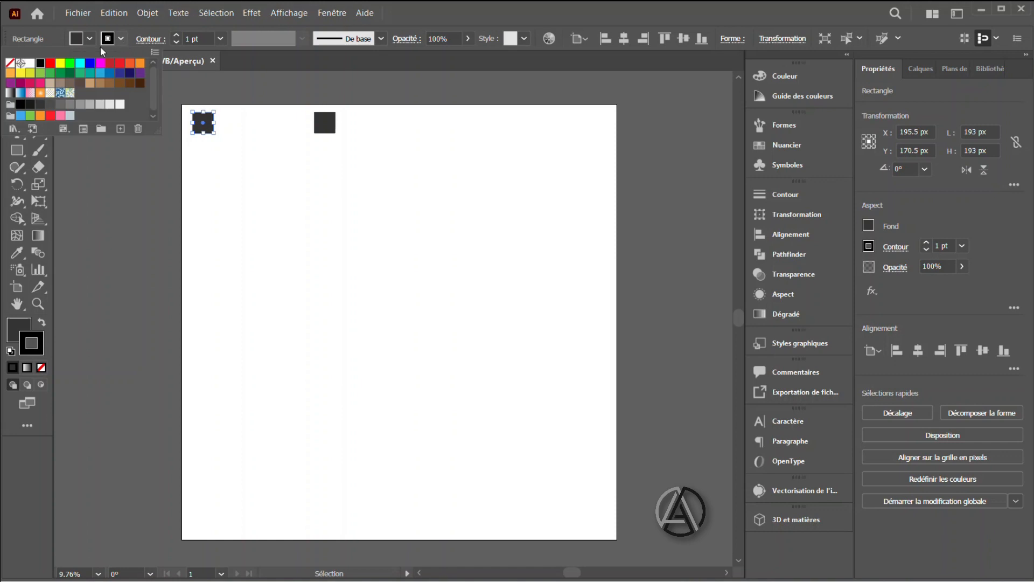
click(10, 64)
click(300, 215)
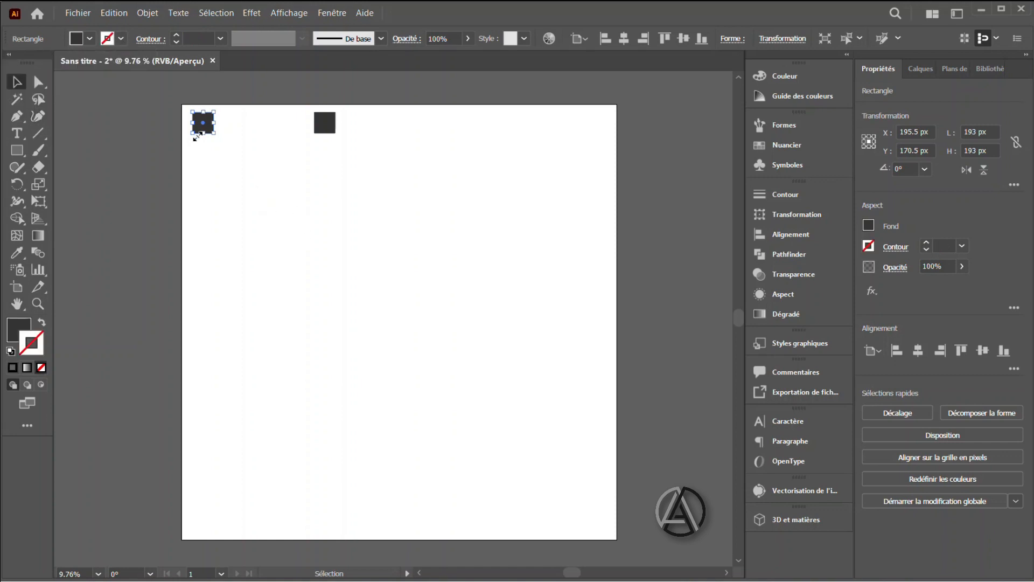
Fill the duplicated square with the light gray swatch R=179 V=179 B=179 and deselect it.
click(89, 38)
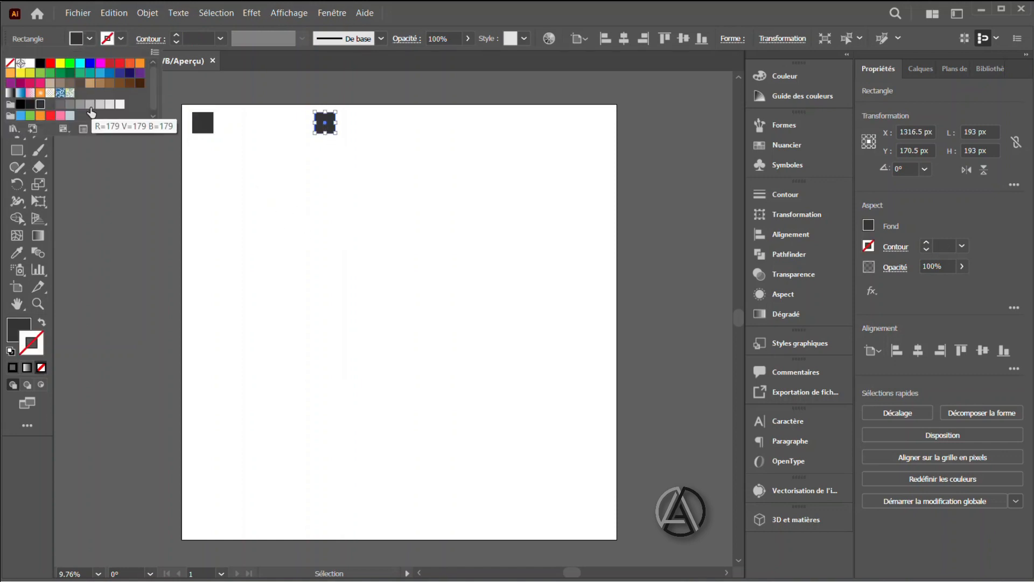
click(91, 111)
click(274, 180)
Create a blend between the dark gray and light gray squares.
click(155, 124)
key(ctrl+a)
click(148, 13)
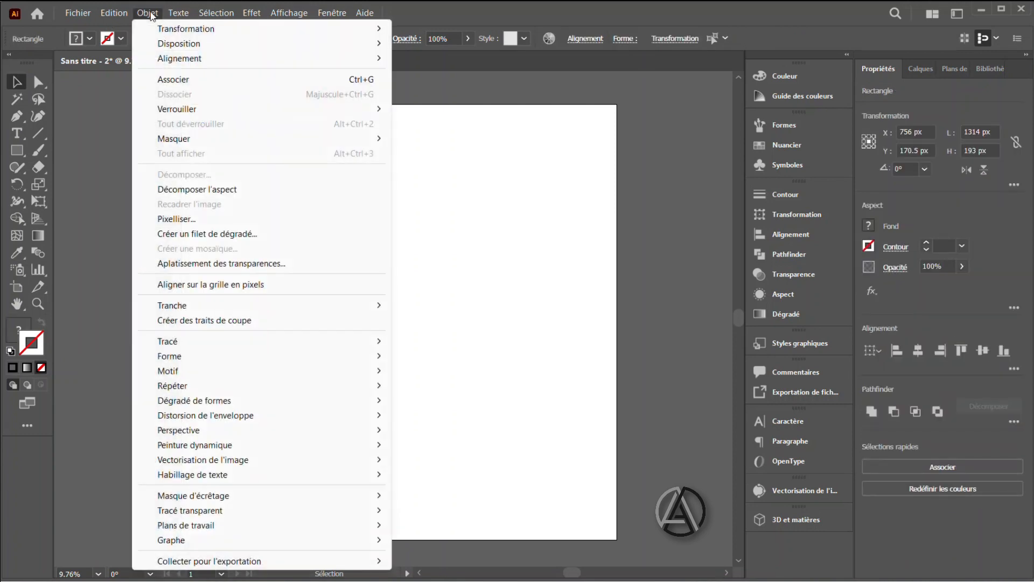
mouse_move(393, 416)
click(407, 399)
Set the blend spacing to 3 specified steps (Etapes) and deselect the swatches.
click(148, 13)
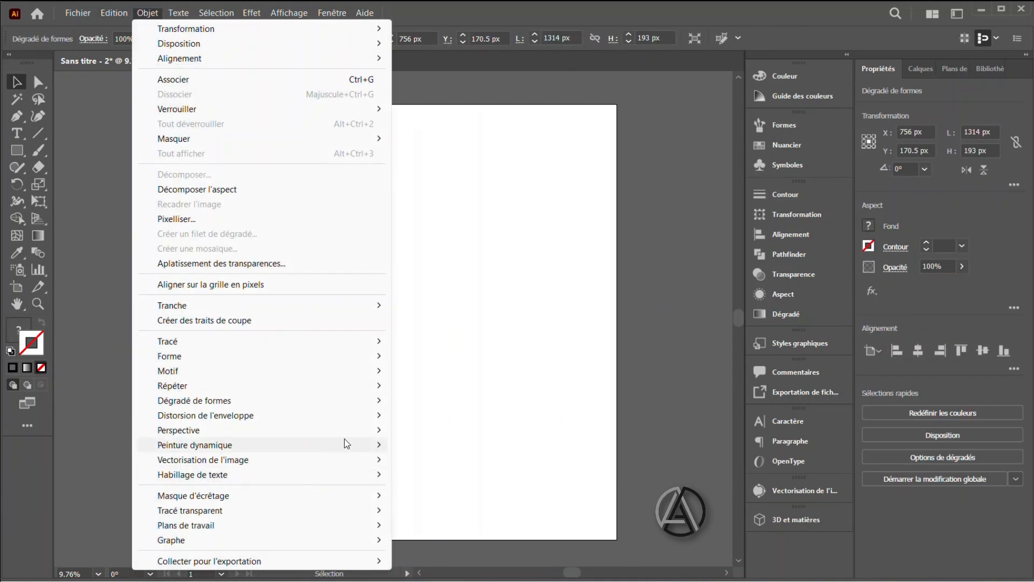
click(441, 436)
click(244, 401)
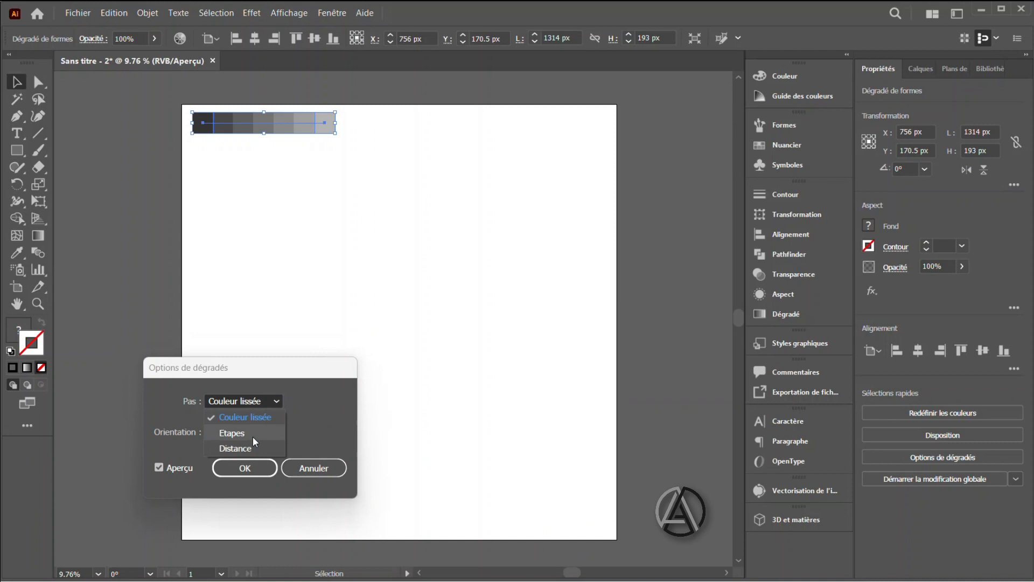
click(243, 431)
text(3)
click(245, 467)
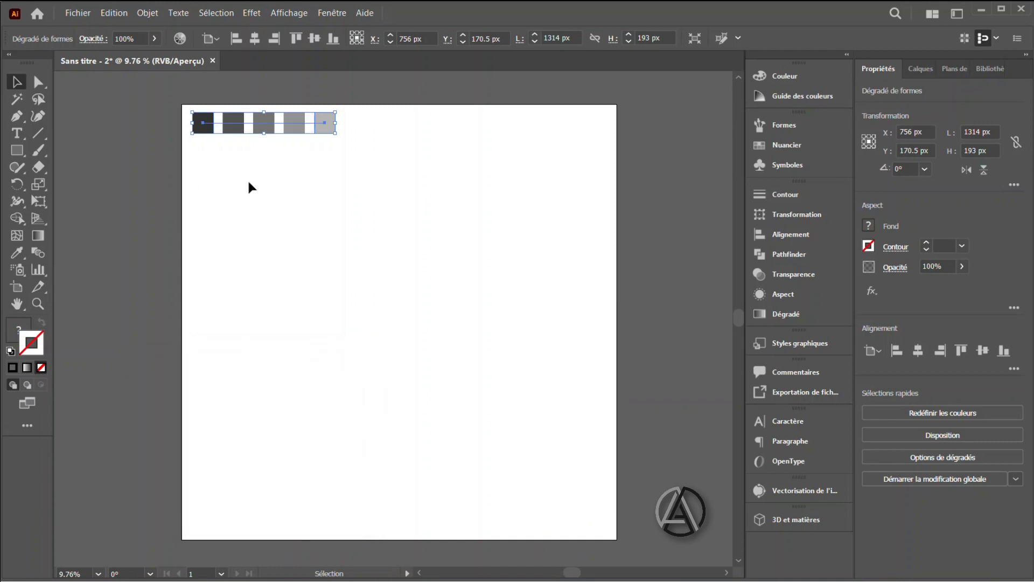
click(248, 187)
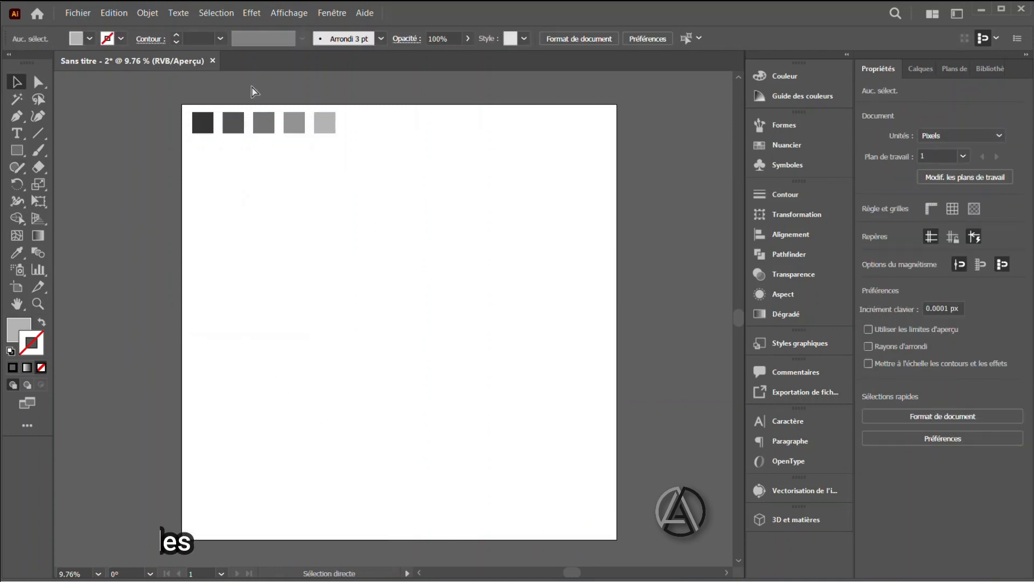
Show the rulers and place a vertical guide at about X 2012 px and a horizontal guide at about Y 1621 px.
key(ctrl+r)
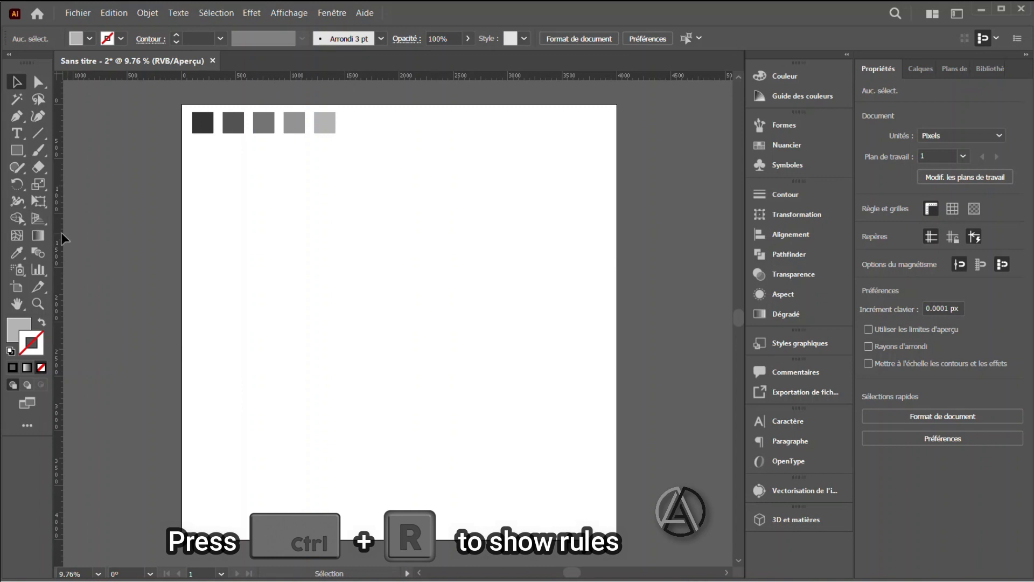
drag(333, 240, 401, 232)
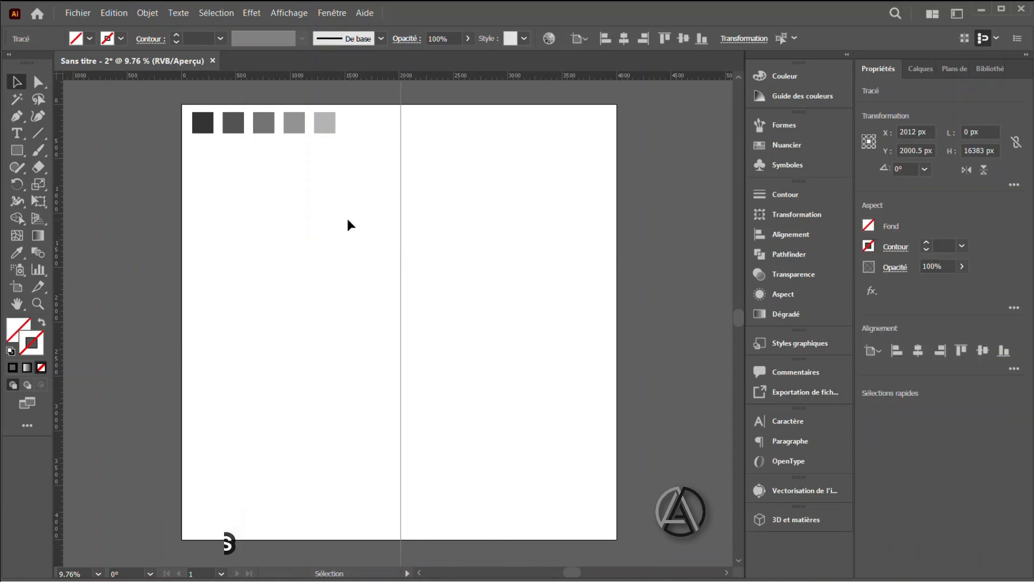
drag(364, 280, 477, 280)
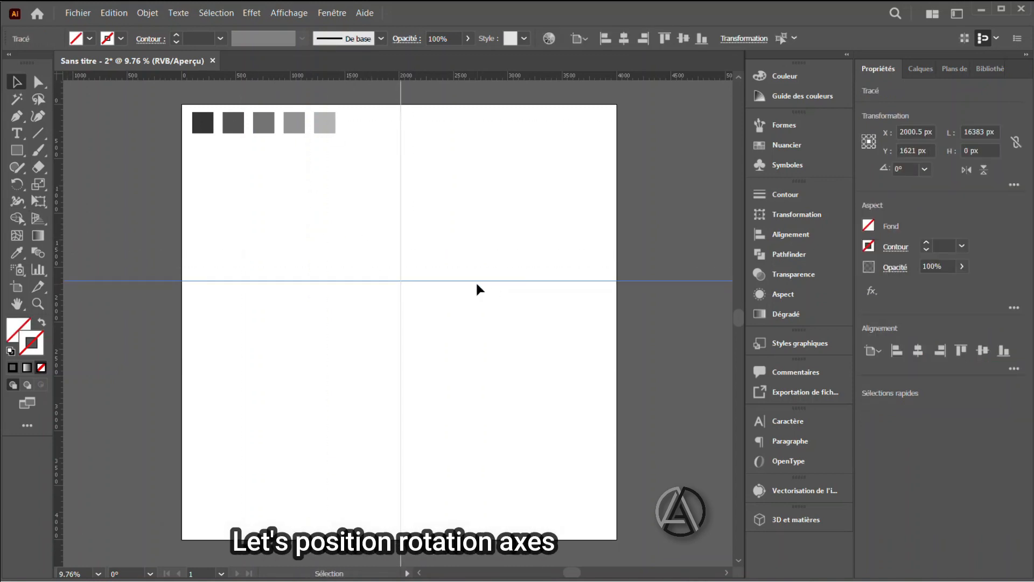
Rotate the horizontal guide to 210°.
click(476, 279)
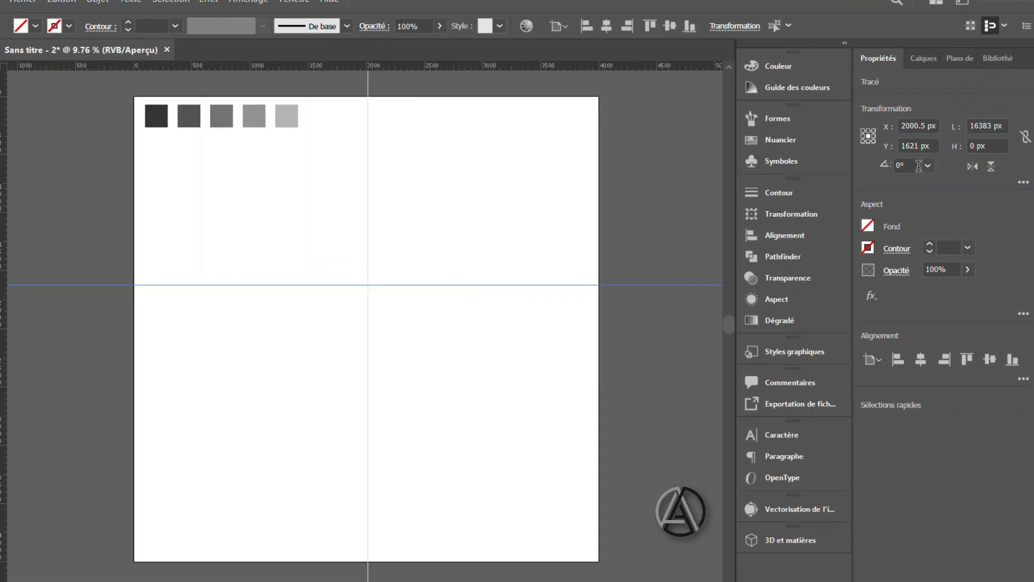
click(918, 166)
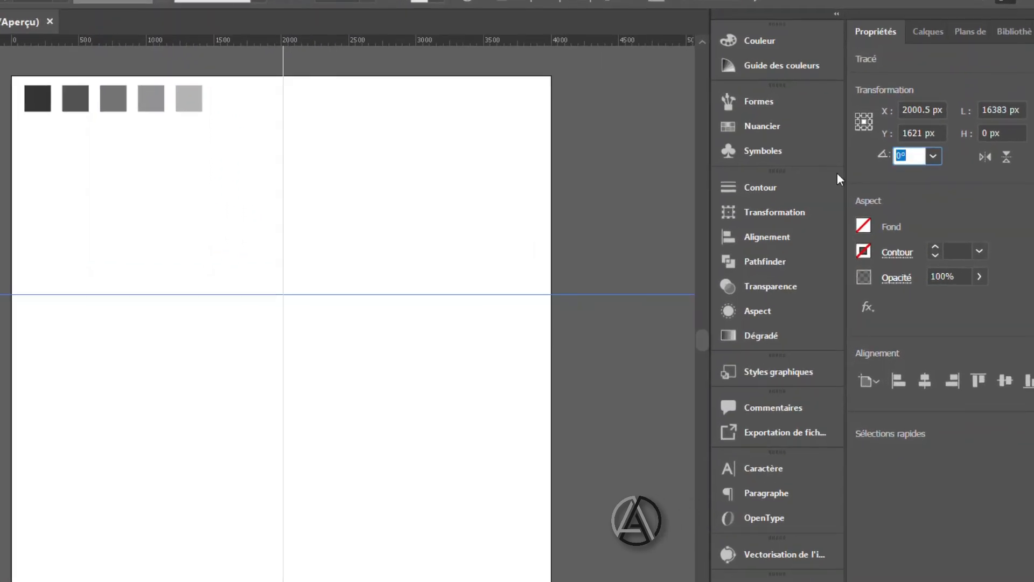
text(210)
key(Return)
Duplicate the angled guide and reflect the copy so that it runs at 330°.
drag(364, 261, 451, 283)
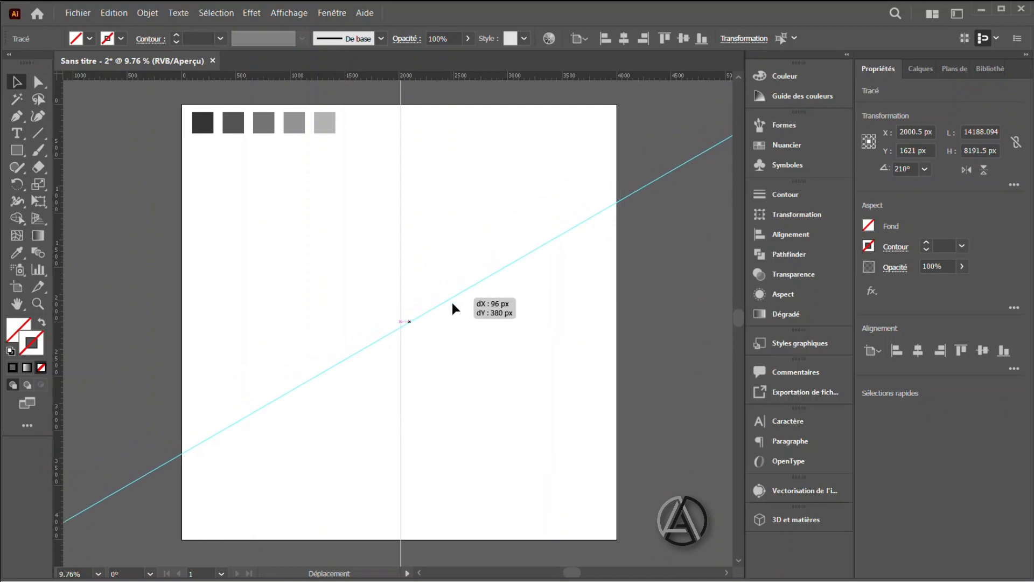
right_click(477, 294)
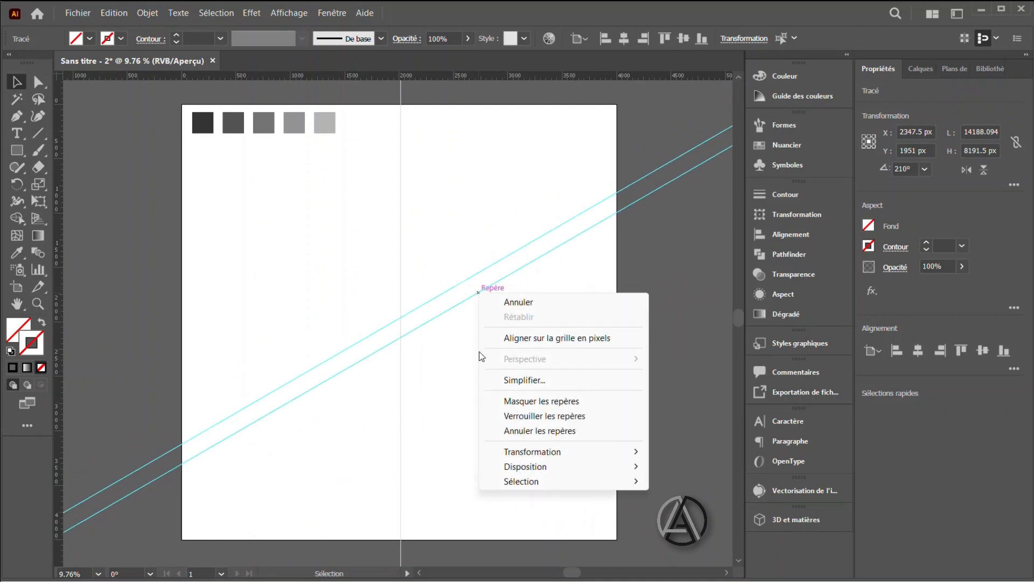
mouse_move(600, 450)
click(711, 503)
click(540, 389)
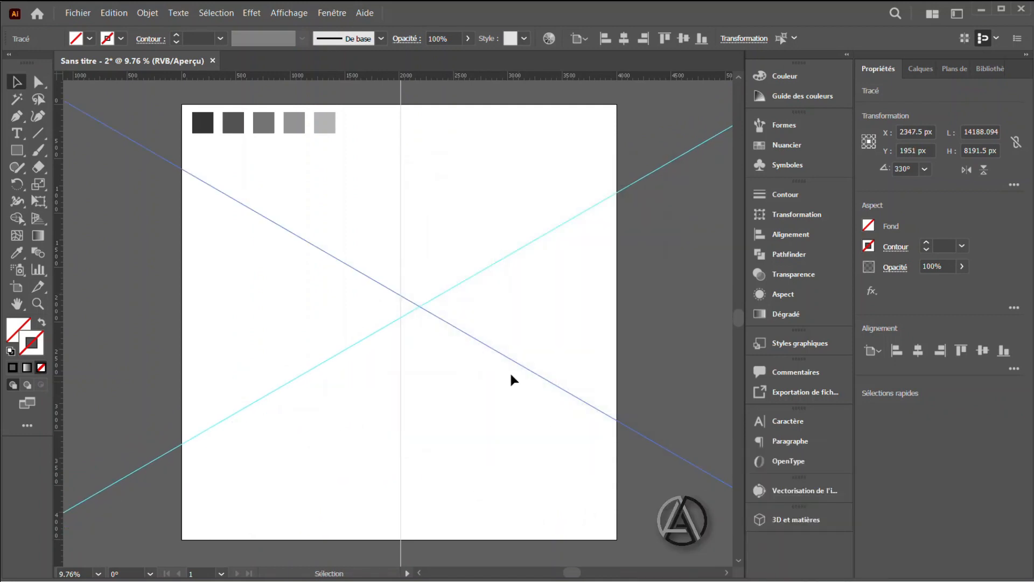
Move the reflected guide close to the crossing of the other two and align the centers of all three guides.
scroll(568, 312, up, 5)
drag(563, 292, 502, 336)
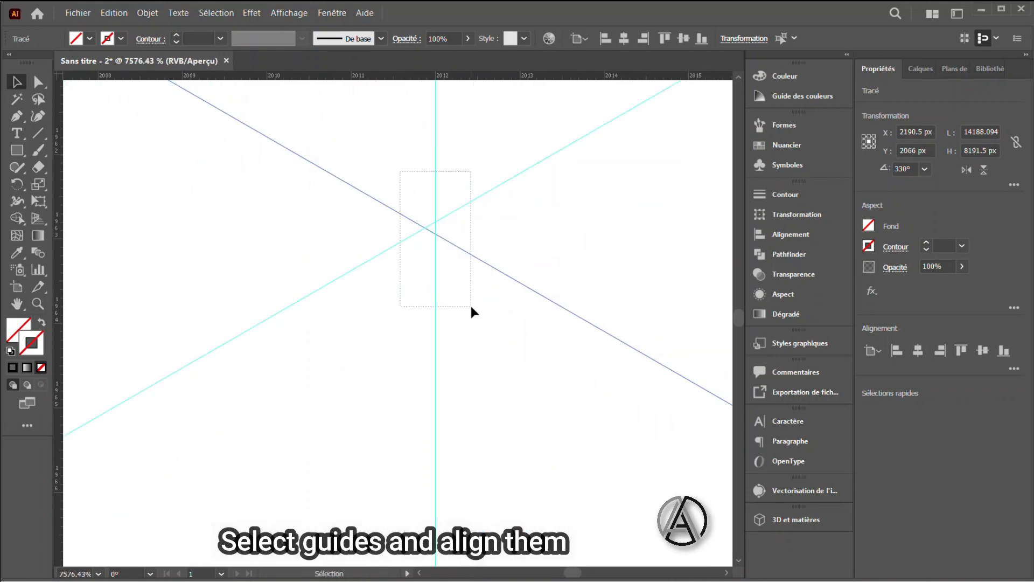
drag(400, 172, 471, 306)
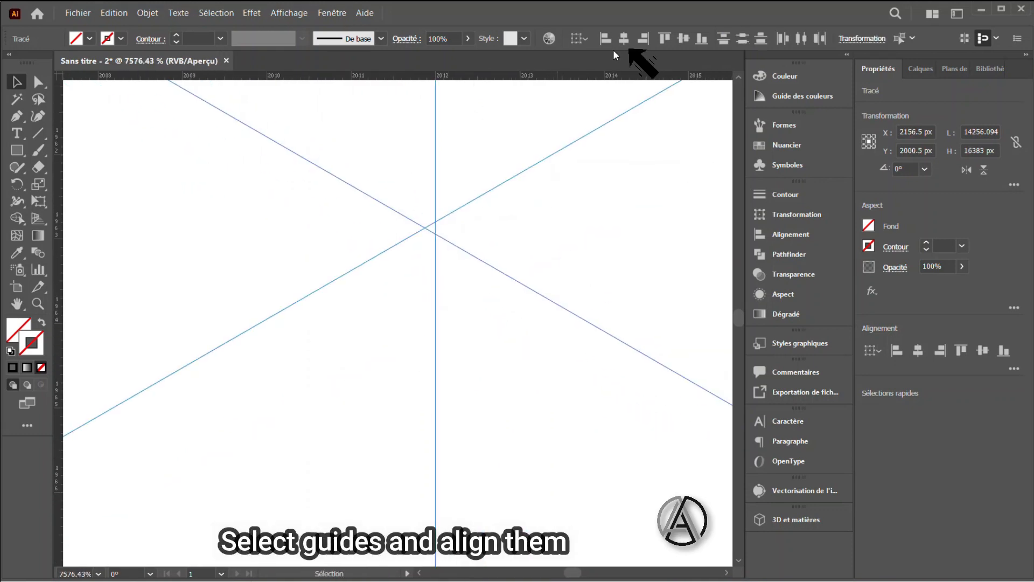
click(624, 38)
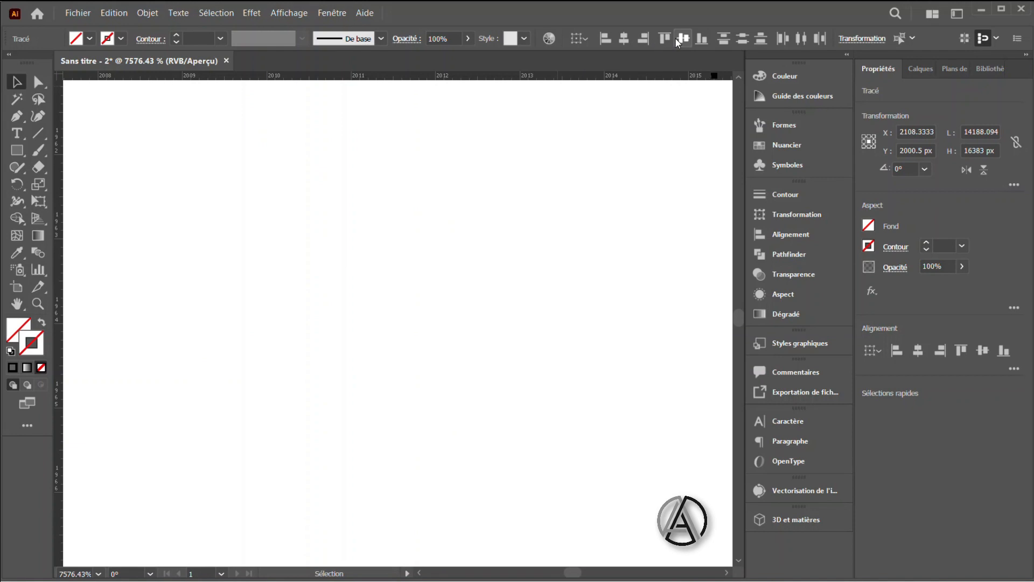
Group the three guides and lock the group in Calque 1.
scroll(689, 103, down, 10)
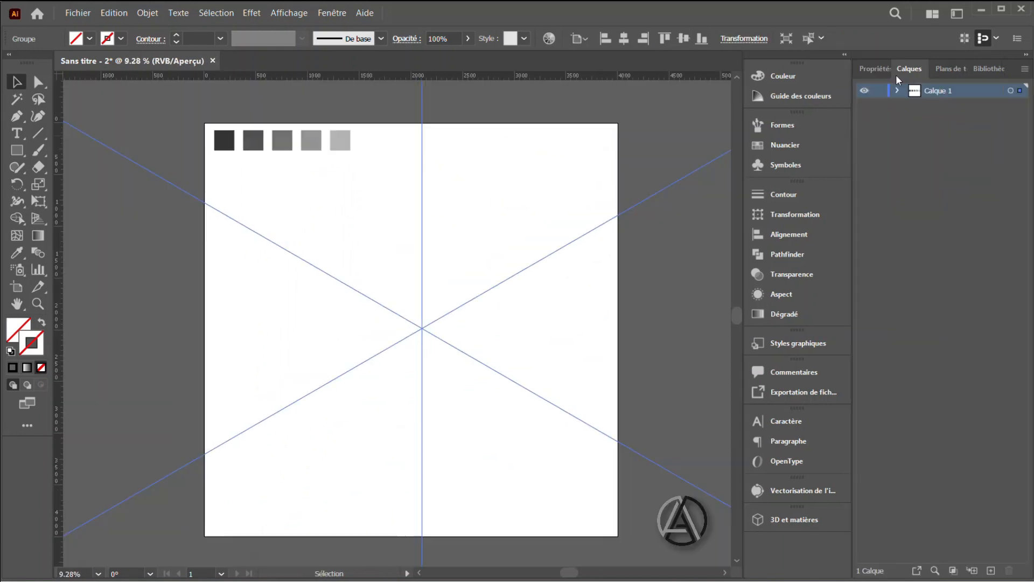
click(898, 91)
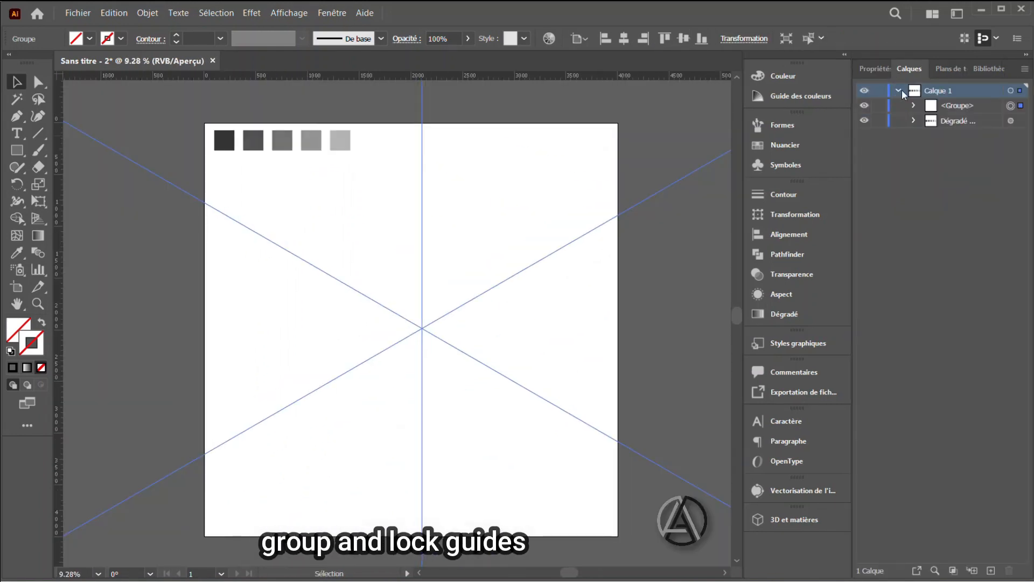
click(876, 107)
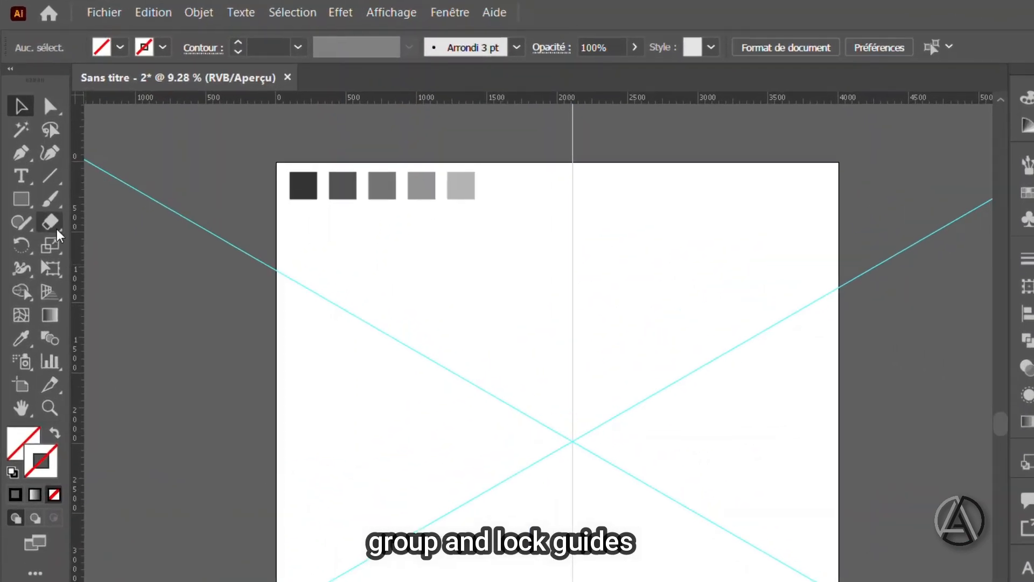
Draw a vertical line about 2741 px long on the artboard's left half and give it a black stroke.
click(49, 177)
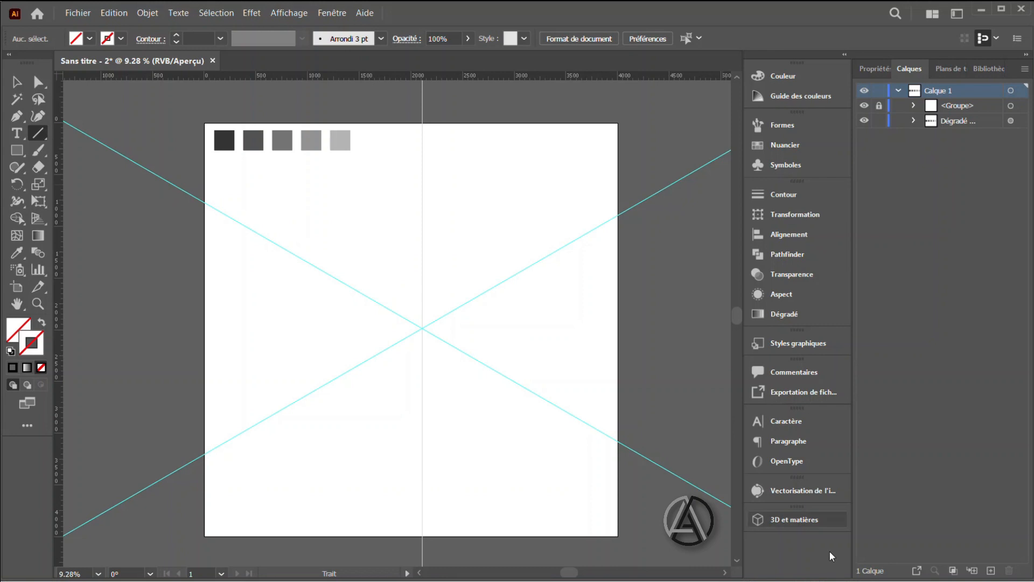
drag(279, 200, 278, 483)
click(88, 39)
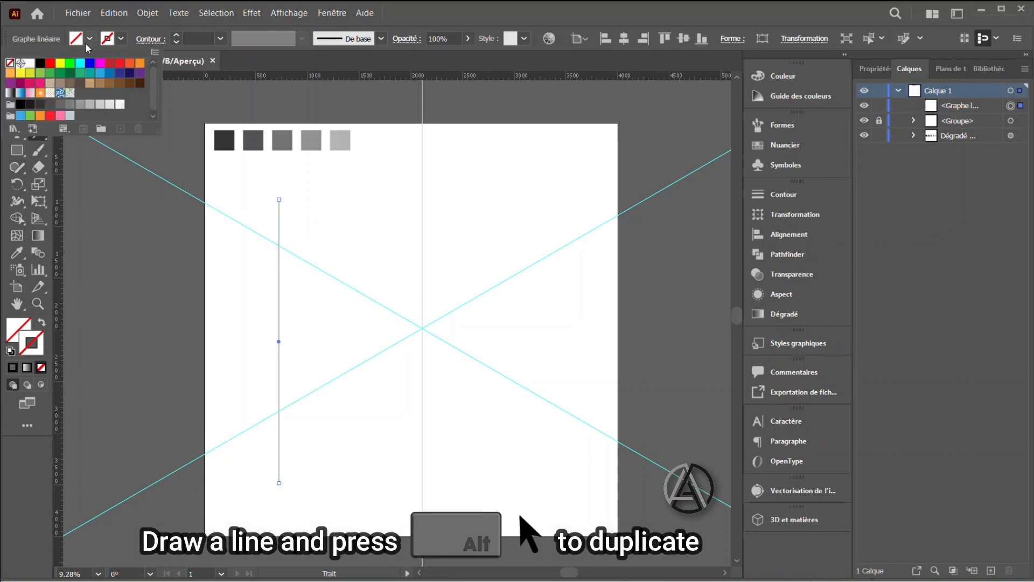
click(40, 64)
click(282, 263)
Duplicate the vertical line a short distance sideways and repeat the copy to make nine evenly spaced lines.
key(v)
click(173, 247)
mouse_move(278, 280)
mouse_down()
mouse_move(264, 262)
mouse_move(275, 262)
mouse_up()
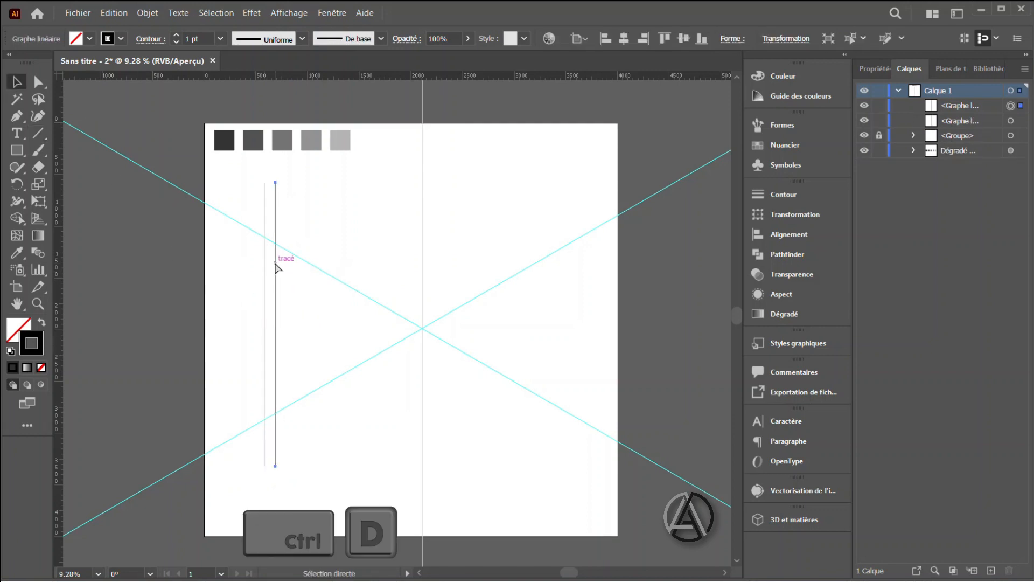
key(ctrl+d)
key(ctrl+d)
key(ctrl+d)
key(ctrl+d)
key(ctrl+d)
key(ctrl+d)
key(ctrl+d)
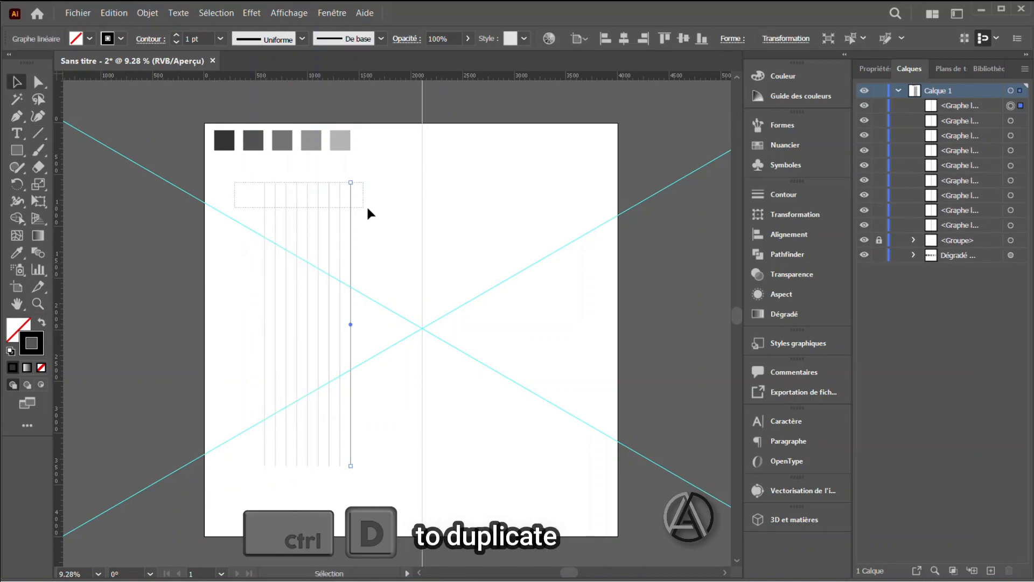
Group the nine lines and turn the group 90° so that it lies horizontally below the guides' intersection.
drag(367, 209, 363, 212)
key(ctrl+g)
drag(260, 203, 309, 208)
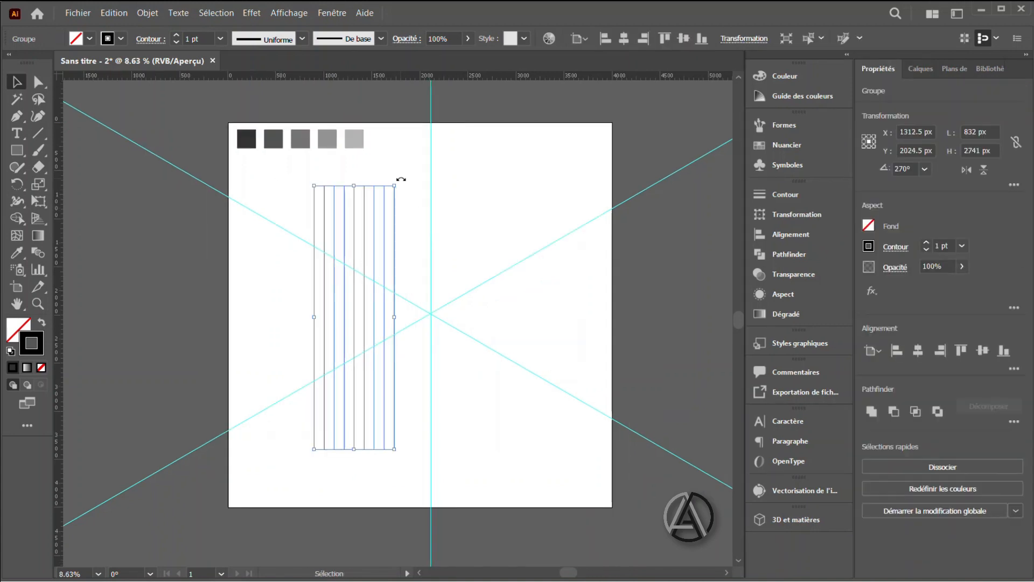
drag(400, 180, 579, 318)
drag(324, 296, 391, 357)
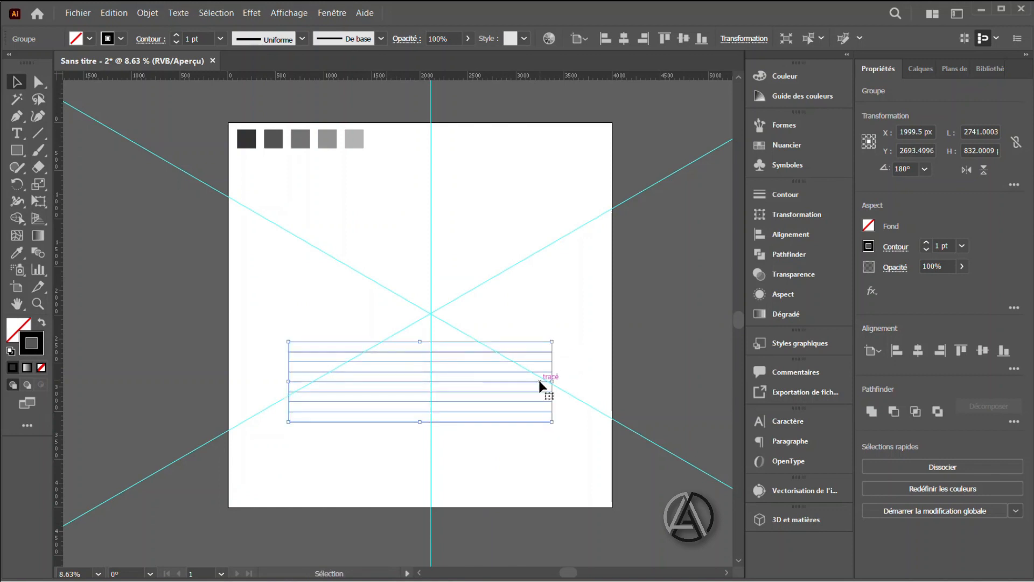
Stretch the horizontal line group at both ends to about 3871 px wide.
drag(550, 382, 603, 384)
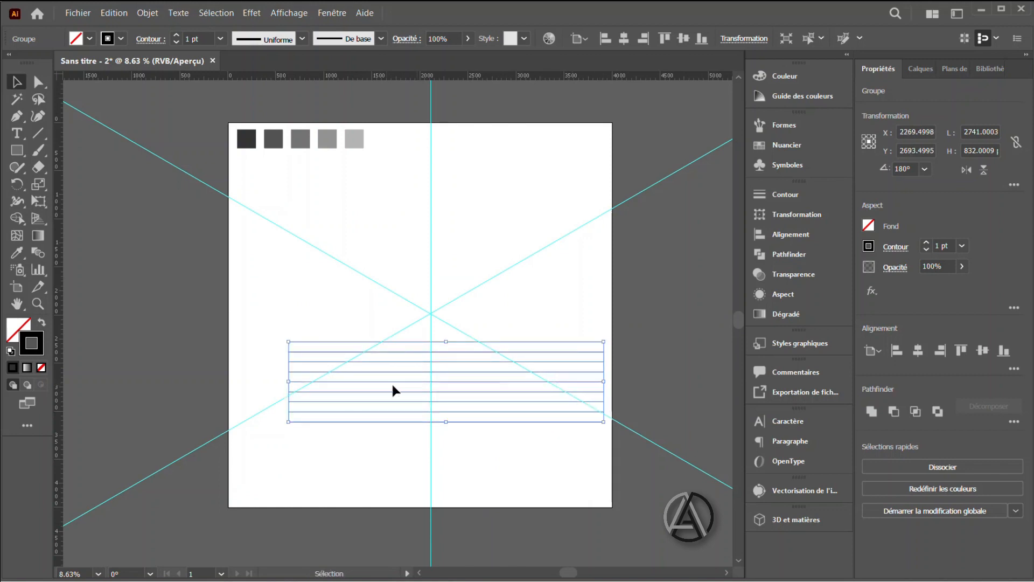
drag(290, 381, 245, 381)
drag(603, 383, 618, 384)
scroll(372, 221, up, 1)
Nudge the line group upward to about Y 2621.5 px, closer to the guides' intersection.
key(r)
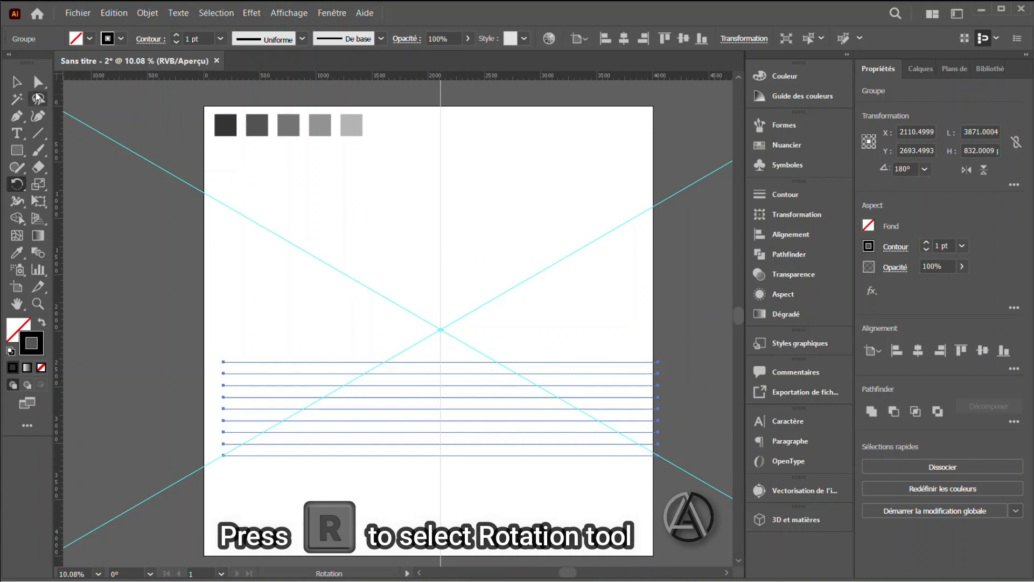
click(18, 83)
key(Up)
key(Up)
key(Up)
key(Up)
key(Up)
key(Up)
key(Up)
key(Up)
key(Up)
key(Up)
key(Up)
key(Up)
key(Up)
key(Up)
key(Up)
key(Up)
key(Up)
key(Up)
key(Up)
key(Up)
key(Up)
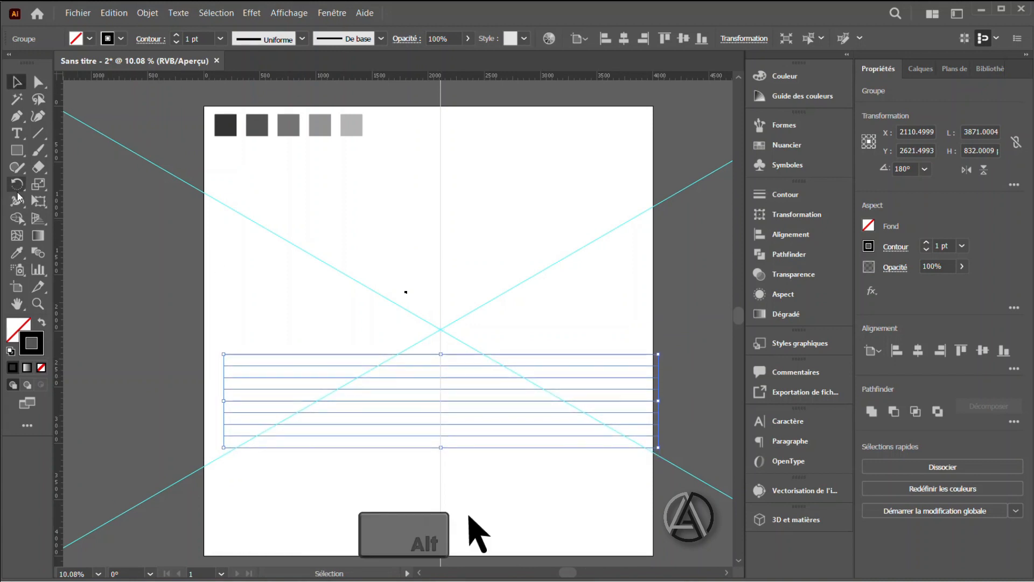
Copy the horizontal line group rotated 120° about the guides' intersection and repeat the copy to complete a triangle of three groups.
click(17, 185)
alt+click(440, 331)
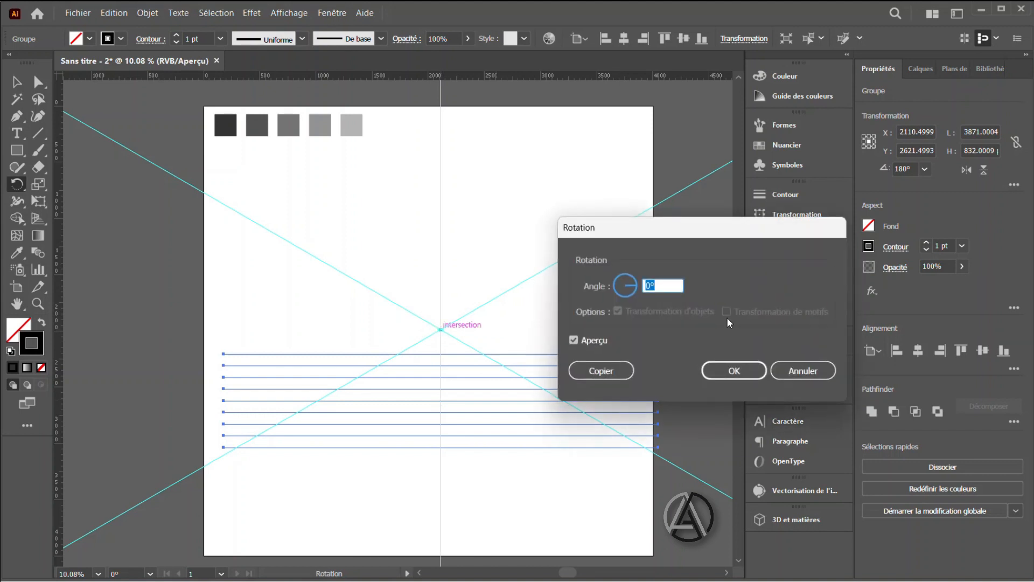
text(120)
click(595, 370)
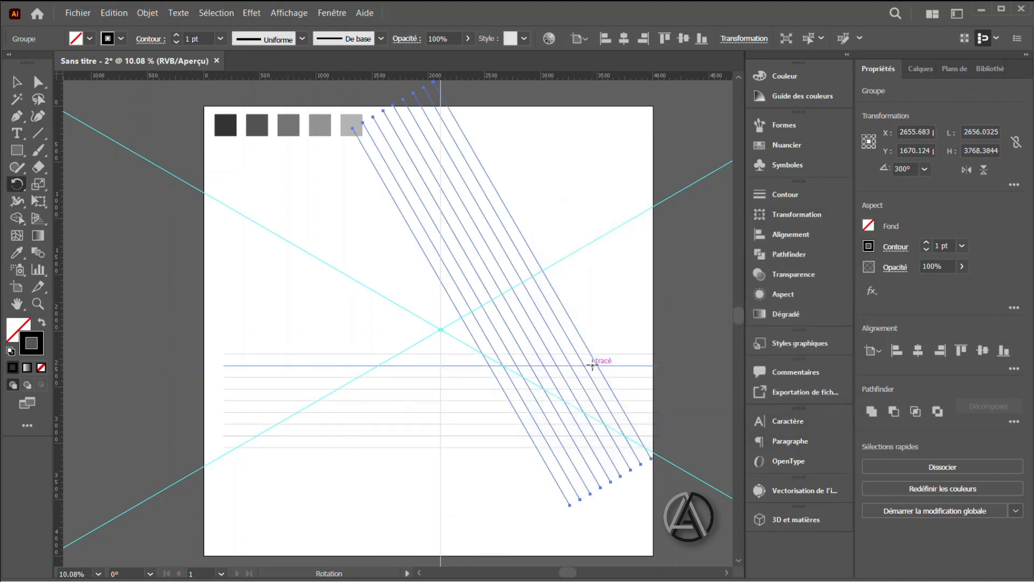
key(ctrl+d)
scroll(518, 291, down, 1)
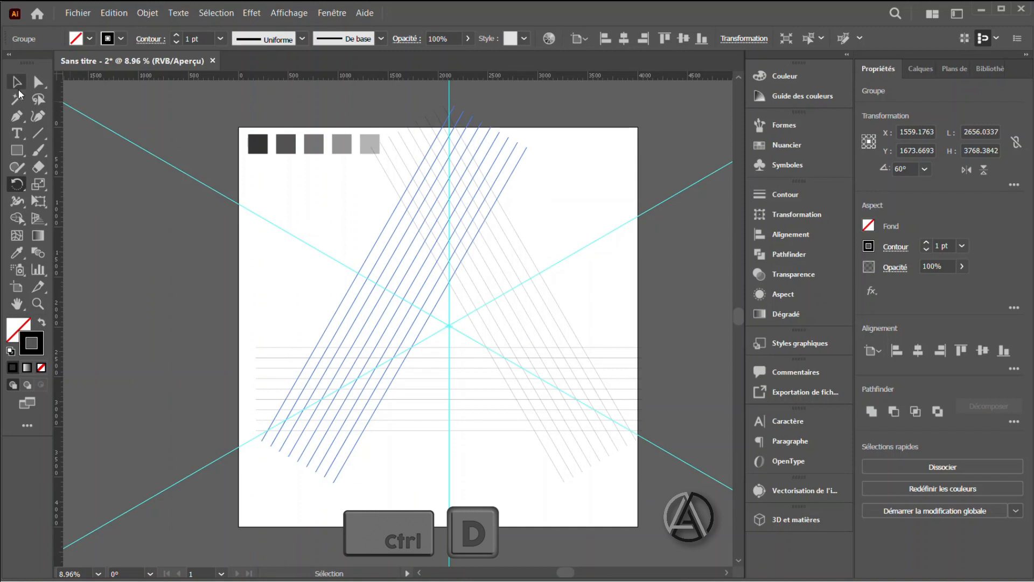
Draw a horizontal line about 961 px long between the outermost side crossings of the two diagonal line groups with the Pen tool.
drag(409, 196, 504, 198)
drag(464, 209, 560, 301)
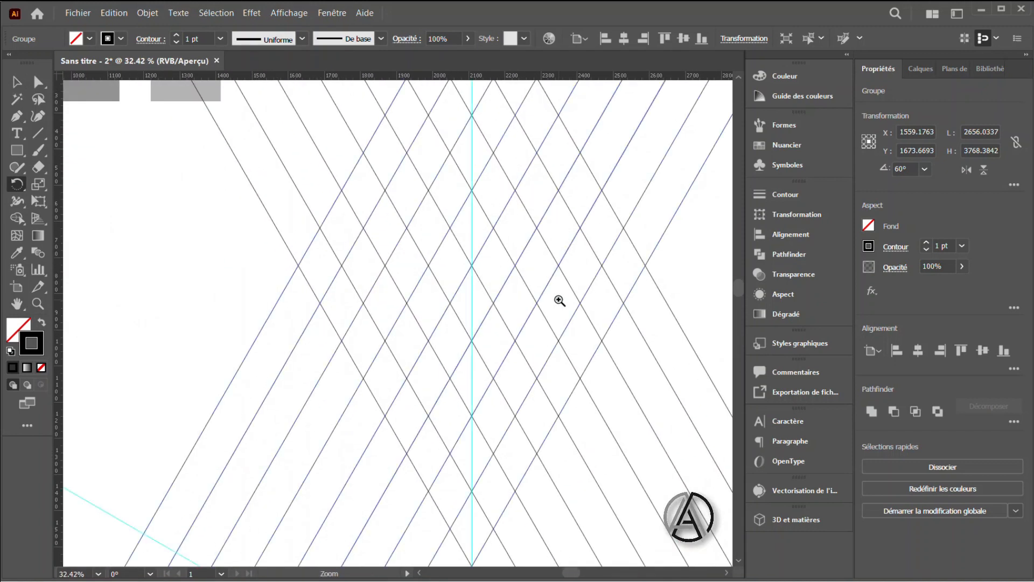
click(17, 83)
click(233, 251)
click(17, 117)
drag(499, 302, 399, 302)
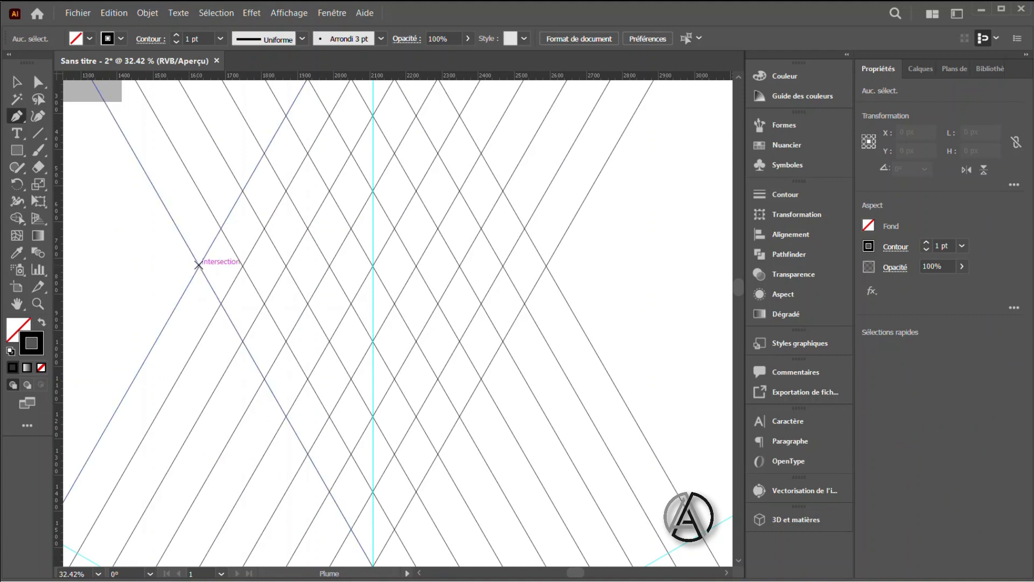
click(199, 264)
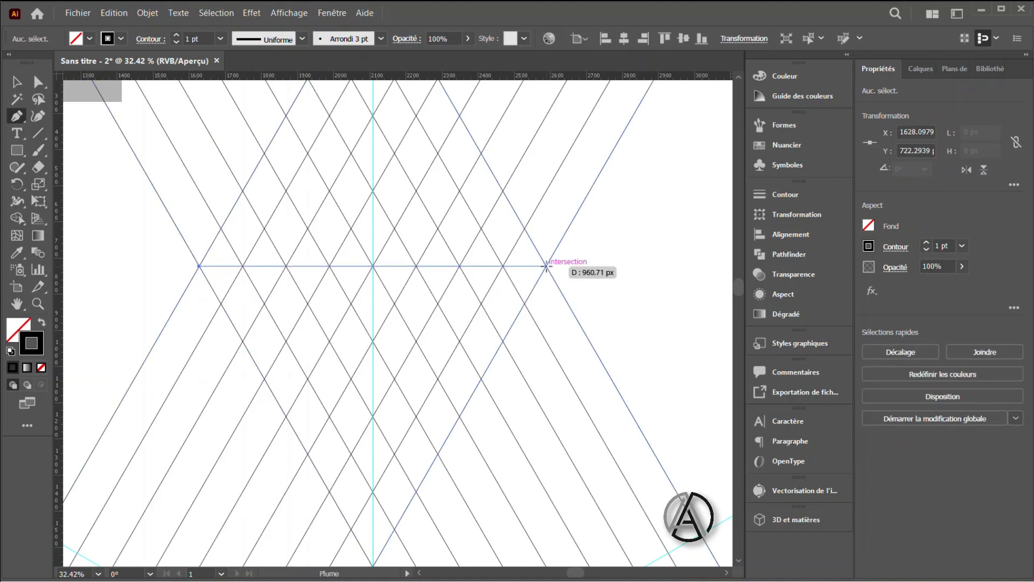
click(546, 266)
click(18, 83)
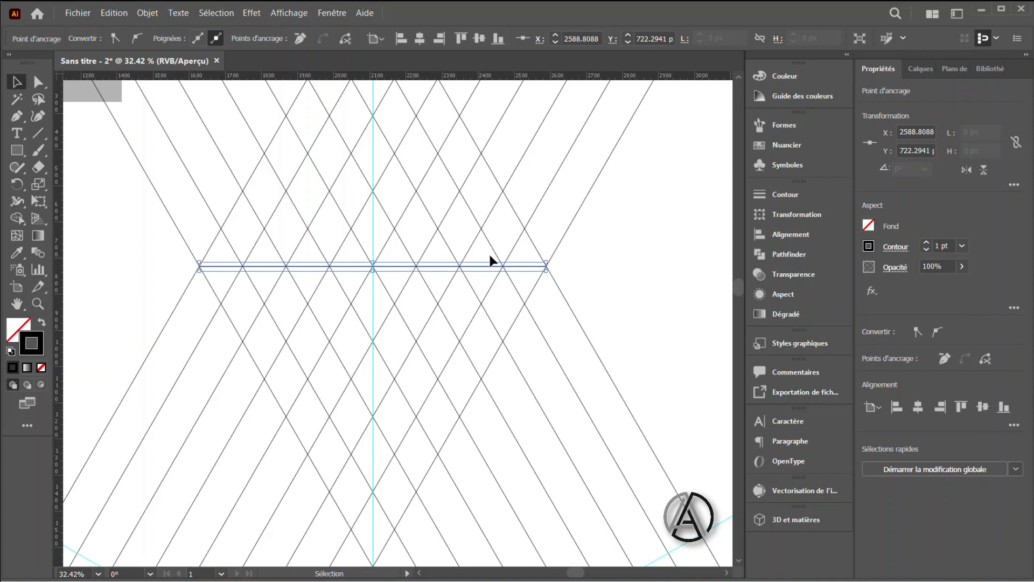
Duplicate the new horizontal line down to the next row of grid crossings and repeat the copy to make five lines below it.
drag(379, 277, 465, 275)
drag(466, 275, 533, 259)
drag(468, 229, 483, 354)
drag(250, 362, 278, 404)
drag(278, 404, 332, 337)
key(ctrl+d)
key(ctrl+d)
key(ctrl+d)
key(ctrl+d)
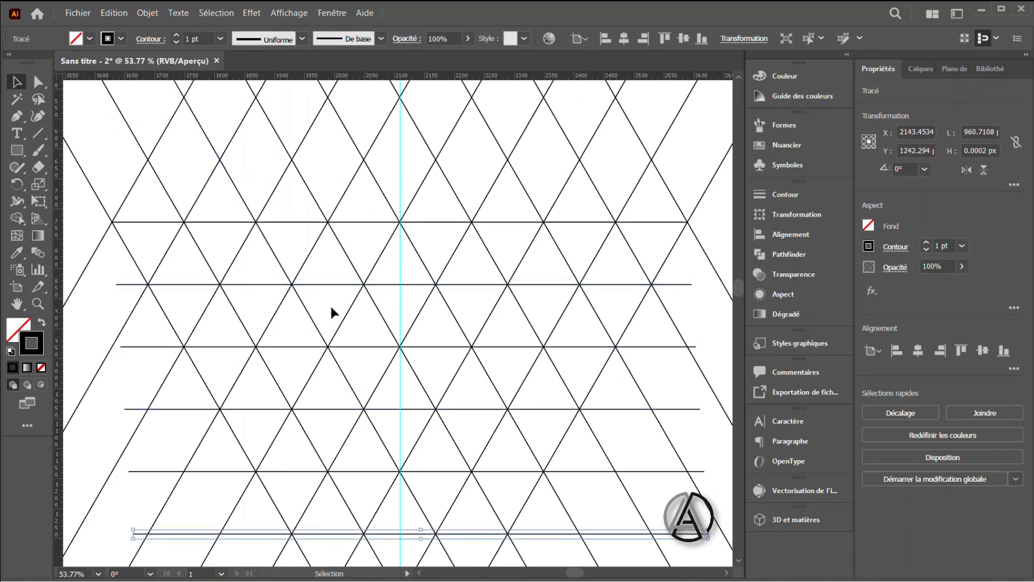
Duplicate the original horizontal line up to the next row of grid crossings and repeat the copy to make six lines above it.
drag(268, 218, 438, 230)
drag(518, 383, 388, 294)
drag(489, 344, 399, 318)
key(ctrl+d)
key(ctrl+d)
key(ctrl+d)
key(ctrl+d)
key(ctrl+d)
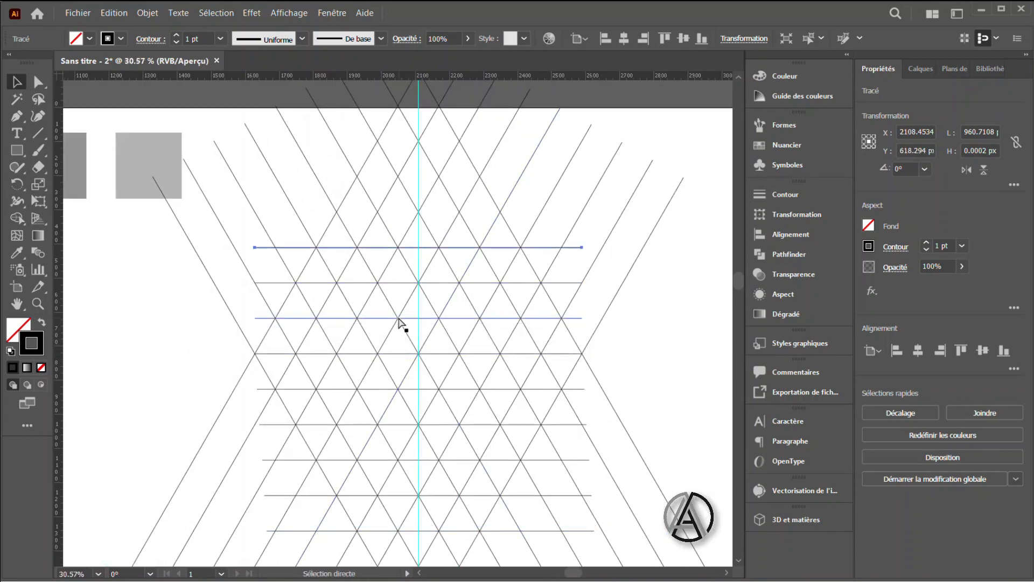
Stretch the twelve upper horizontal lines at both ends to about 1792 px wide and group them.
scroll(593, 426, down, 2)
scroll(522, 405, down, 1)
shift+click(504, 210)
shift+click(517, 234)
shift+click(509, 259)
shift+click(517, 283)
shift+click(505, 308)
shift+click(514, 332)
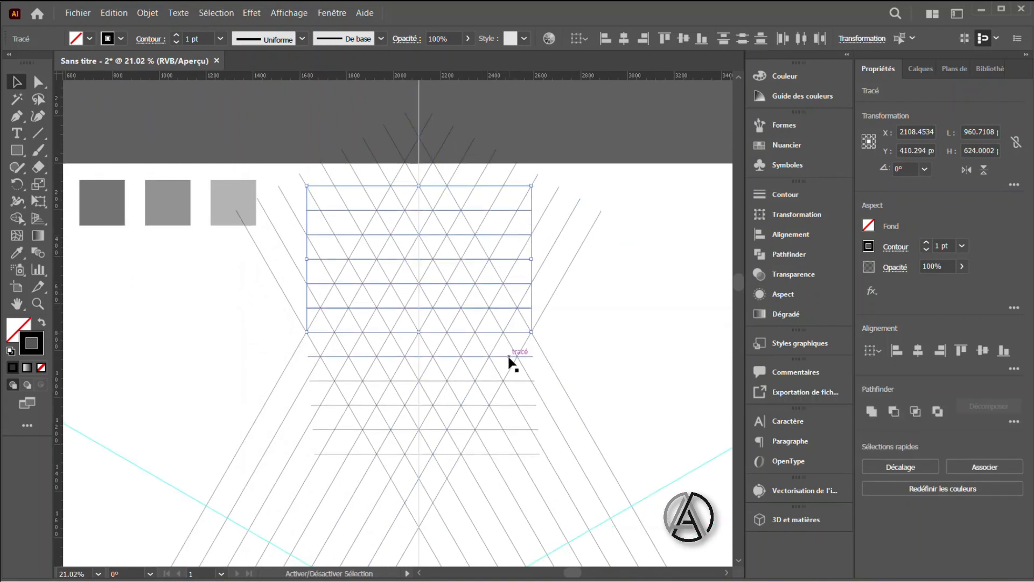
shift+click(519, 381)
shift+click(527, 405)
shift+click(523, 430)
shift+click(522, 452)
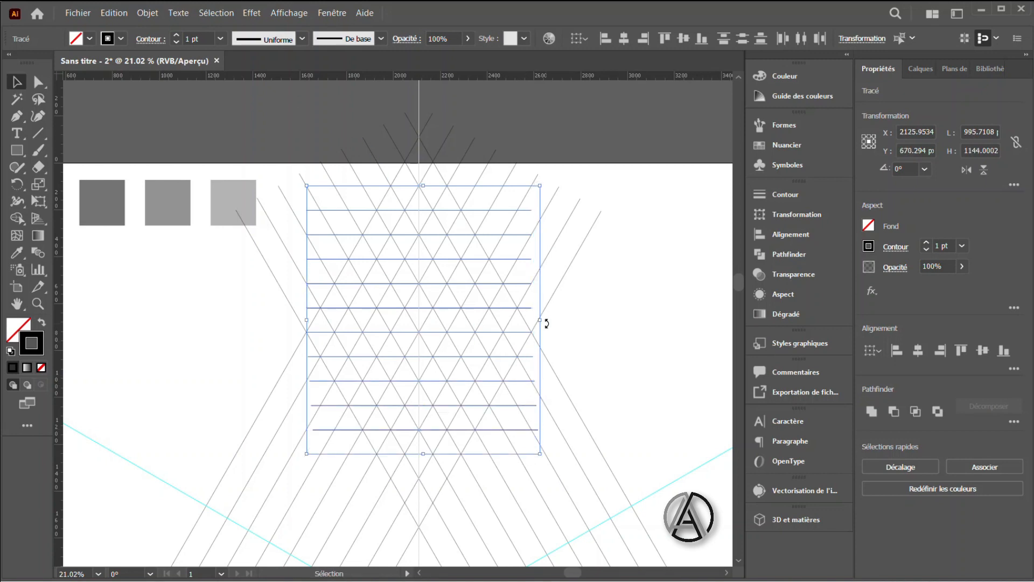
drag(541, 322, 628, 320)
drag(307, 319, 209, 321)
drag(393, 360, 336, 352)
key(ctrl+g)
Copy the upper line group rotated 120° about the guides' intersection and repeat the copy so all three corners have crossing lines.
drag(407, 343, 409, 329)
drag(404, 286, 443, 288)
key(r)
alt+click(396, 330)
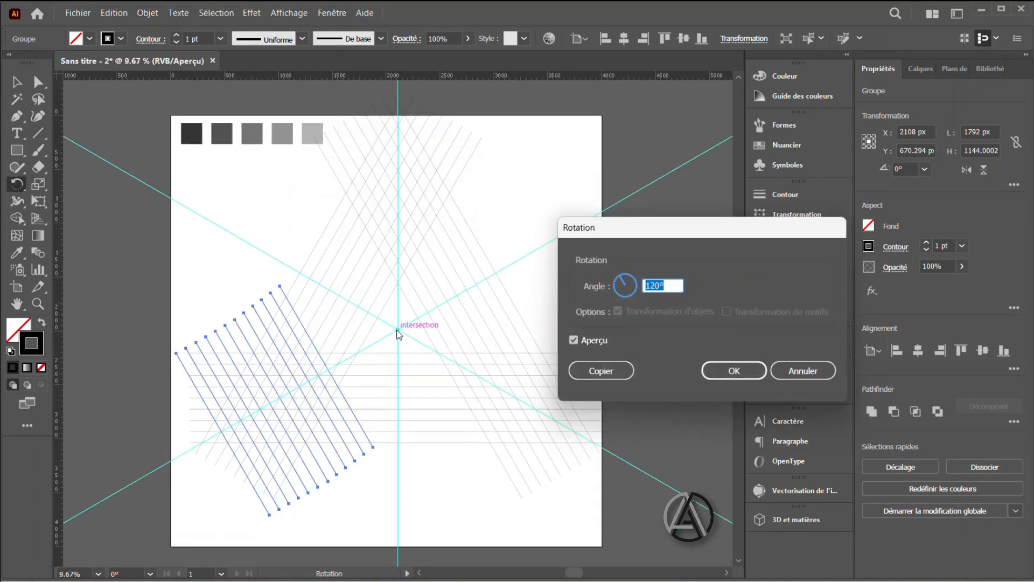
click(601, 370)
key(ctrl+d)
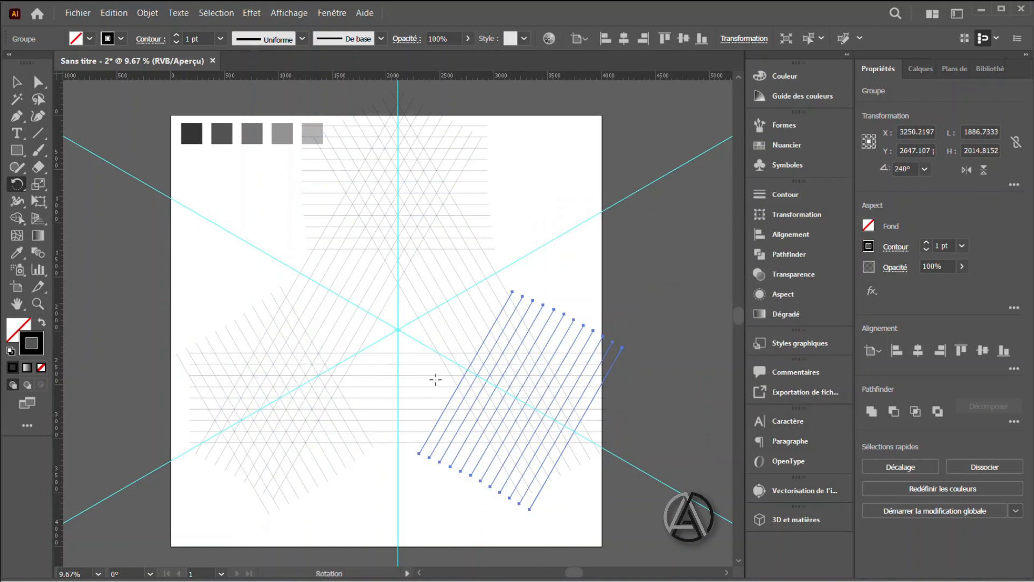
click(16, 81)
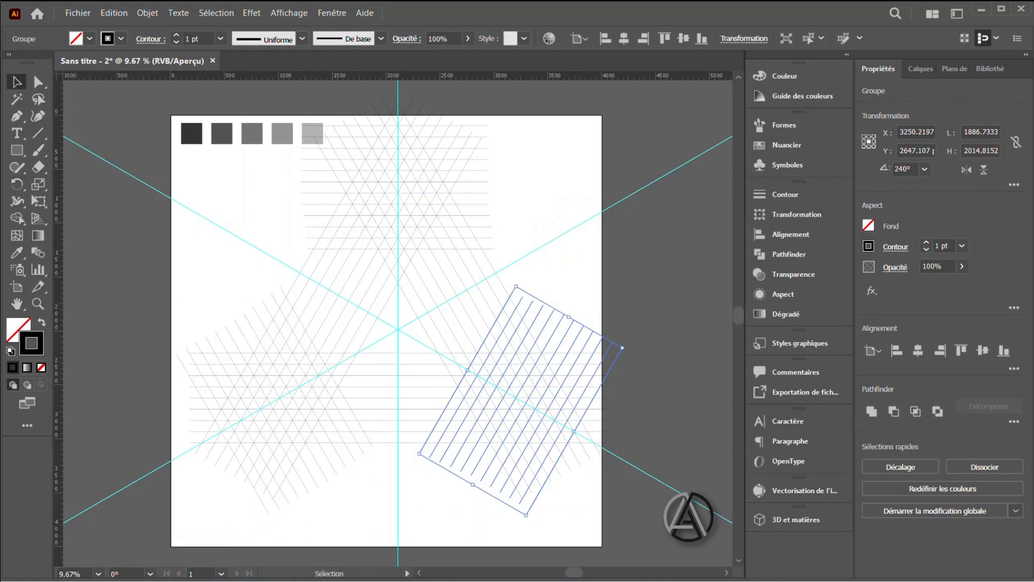
Hide the locked guides group and rotate the entire line grid 90° clockwise.
click(921, 69)
click(863, 195)
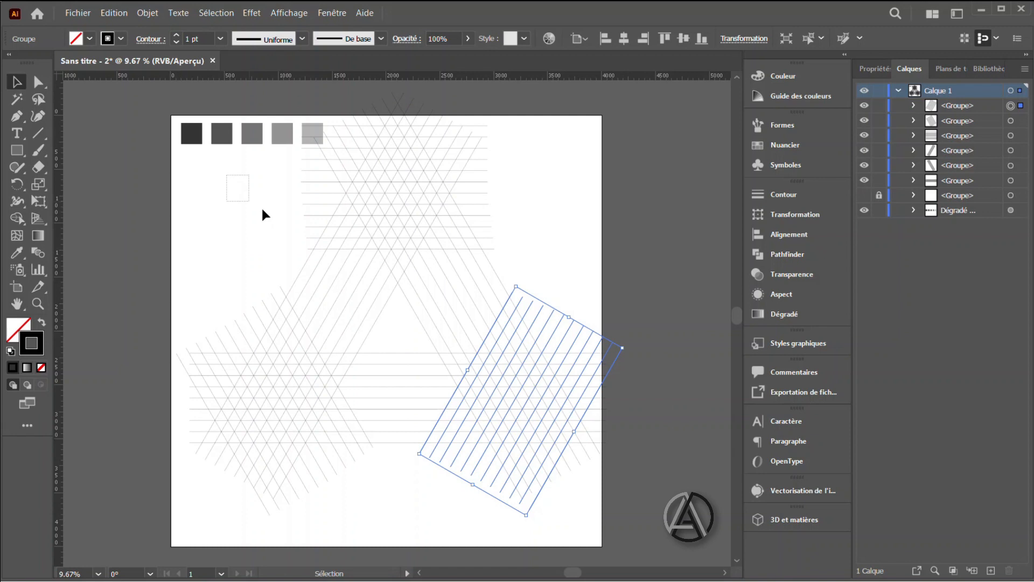
key(ctrl+a)
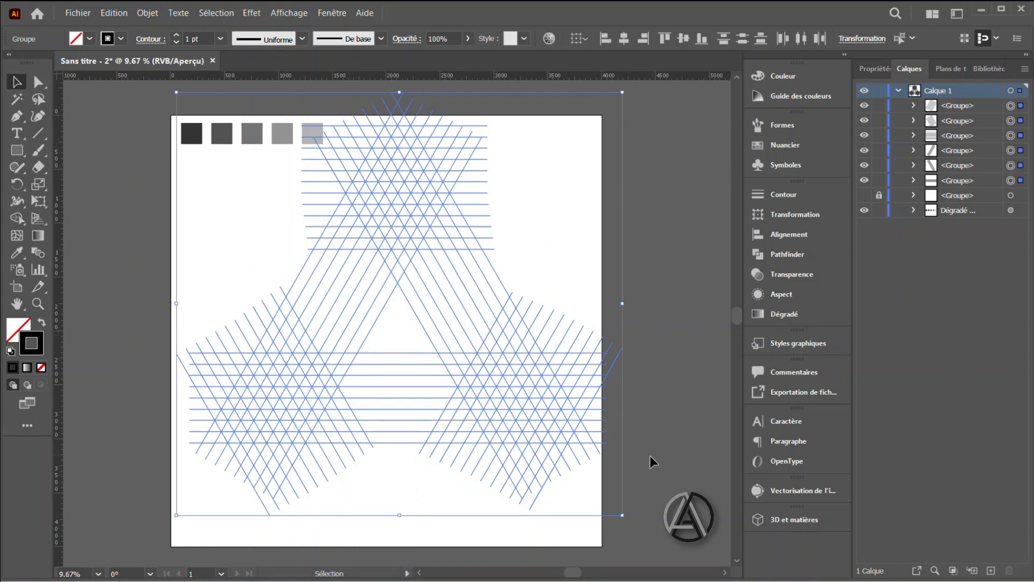
drag(629, 517, 282, 454)
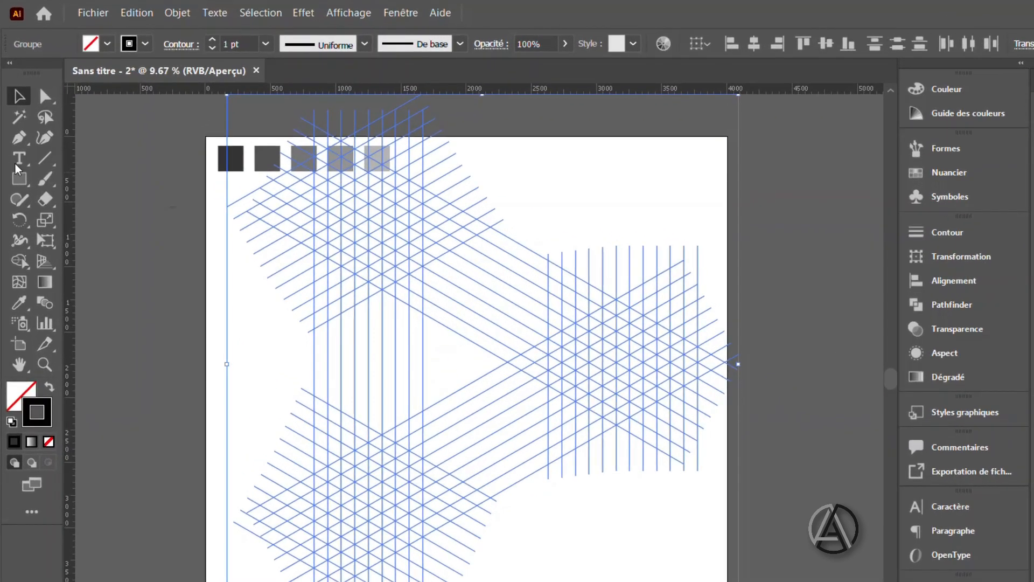
With Shape Builder, merge grid regions into black, strokeless vertical bars and a diagonal strip beside the central triangle.
click(24, 265)
key(shift+x)
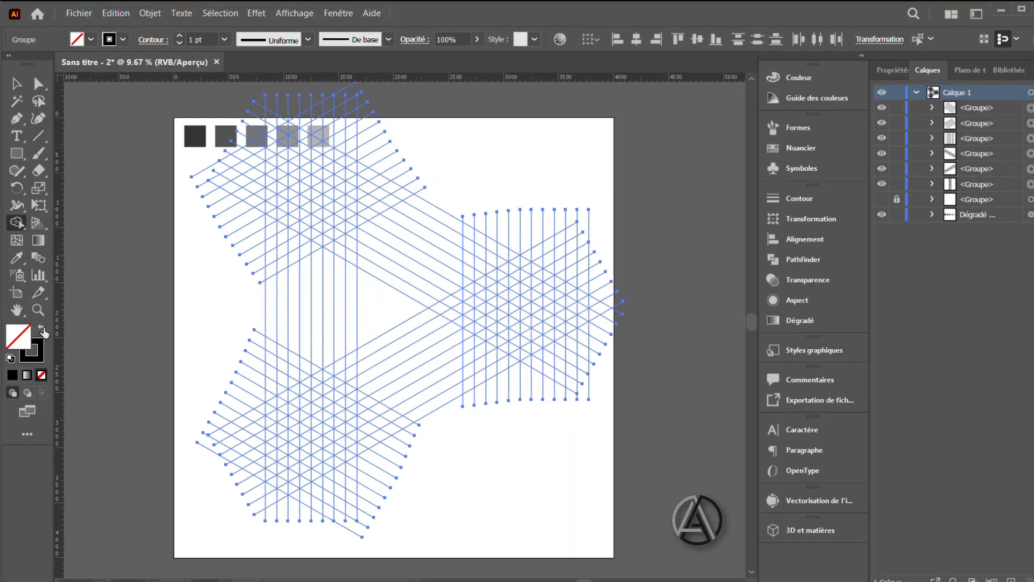
drag(341, 283, 322, 291)
drag(335, 246, 428, 296)
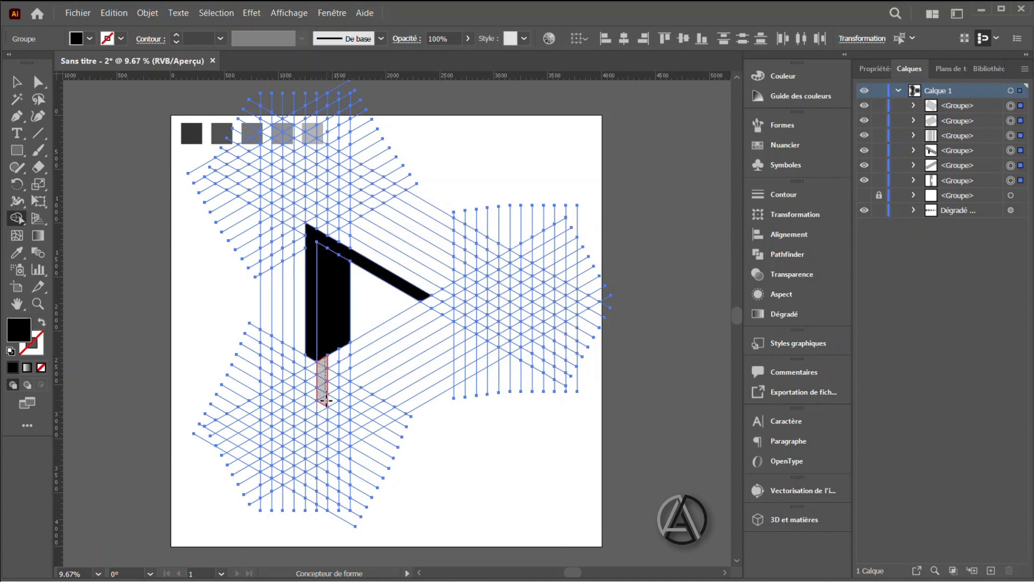
mouse_move(348, 374)
mouse_down()
mouse_move(336, 383)
mouse_move(346, 346)
mouse_up()
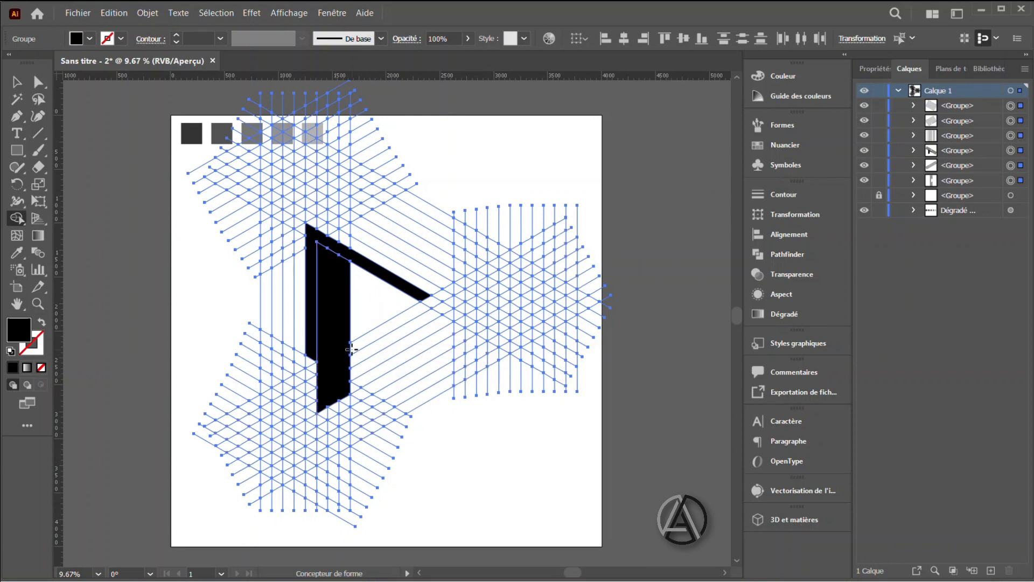
Merge the grid regions above the central triangle into the black upper diagonal bands and add the thin strip along its lower edge.
click(388, 255)
click(393, 242)
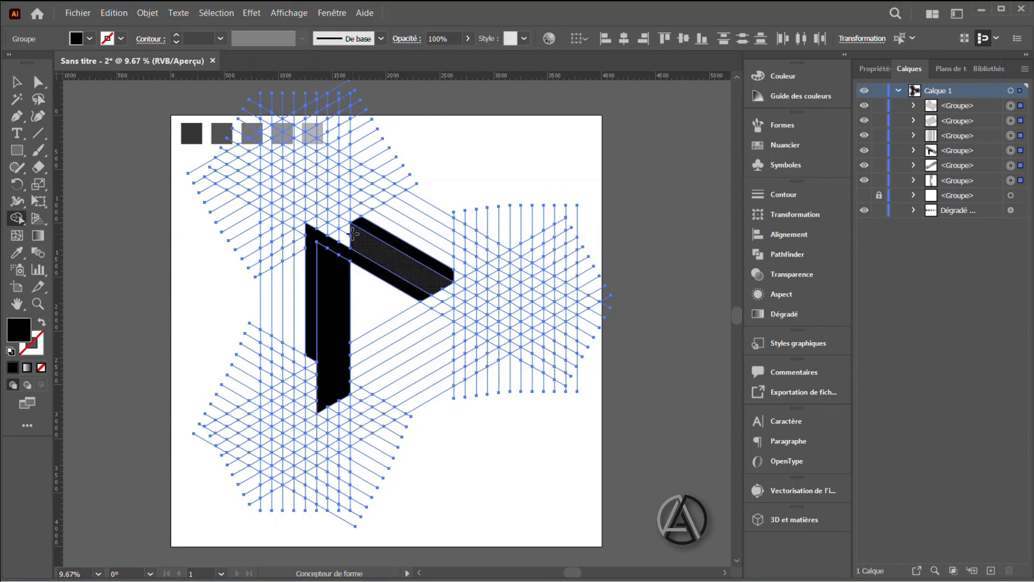
click(418, 240)
drag(416, 227, 421, 217)
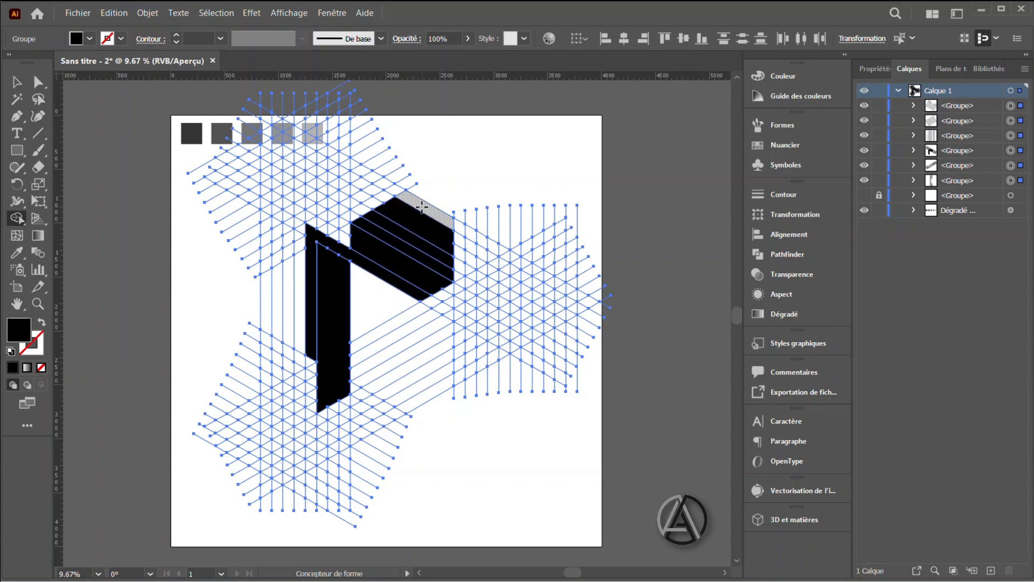
click(502, 253)
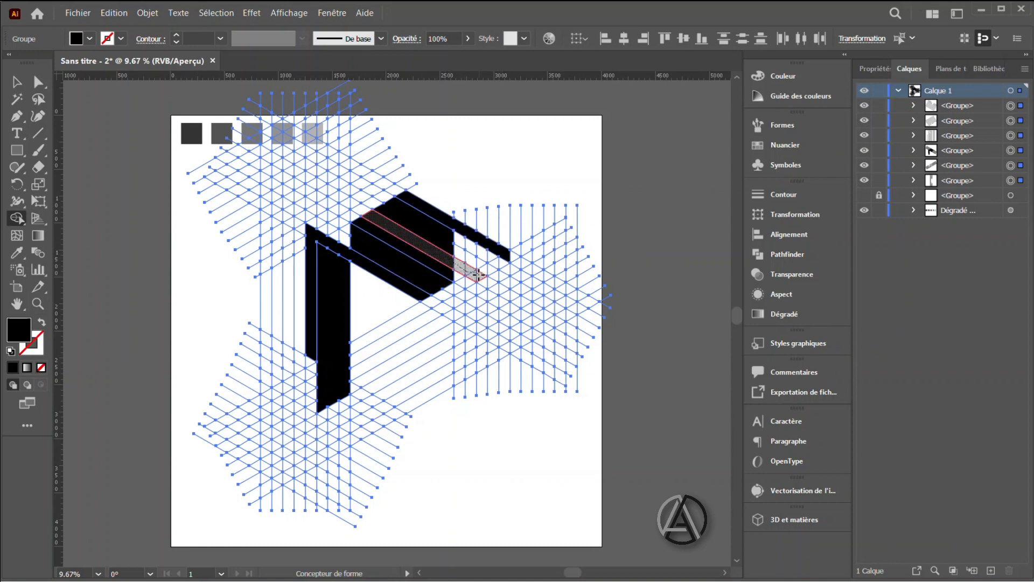
click(478, 275)
drag(446, 291, 361, 339)
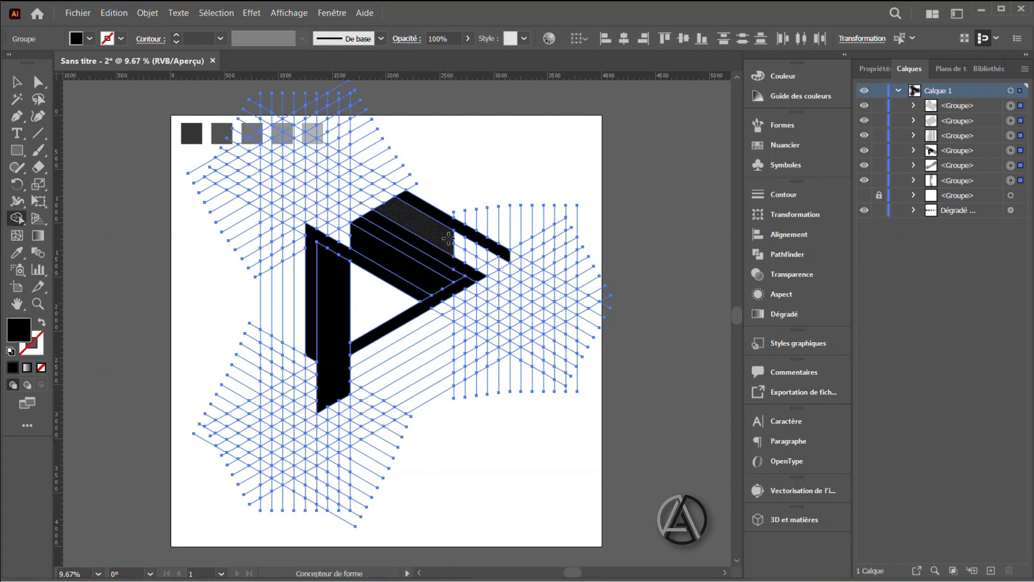
drag(486, 260, 491, 264)
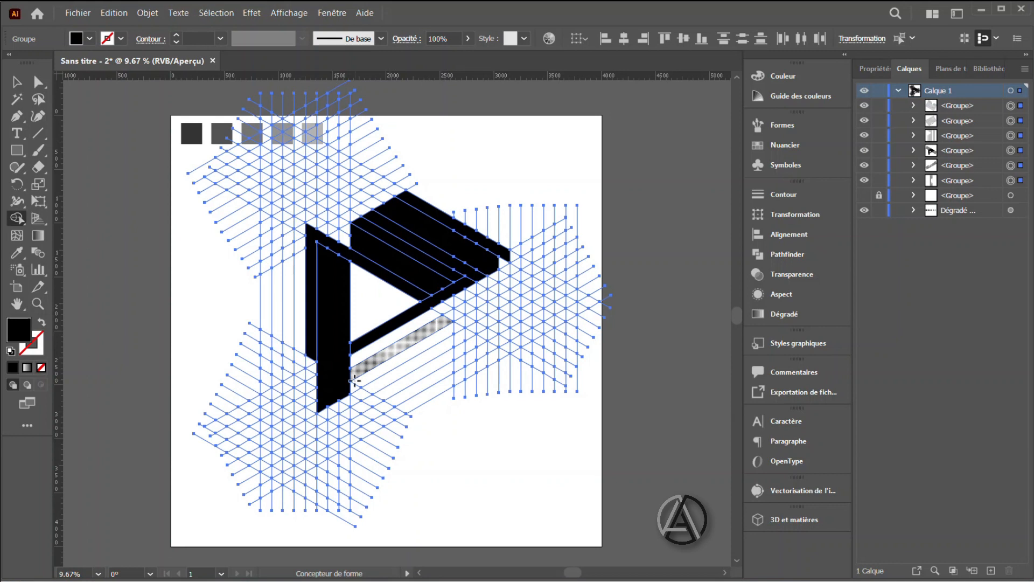
Merge the grid regions below the central triangle into the black inner and outer bands of the lower diagonal arm with Shape Builder.
key(v)
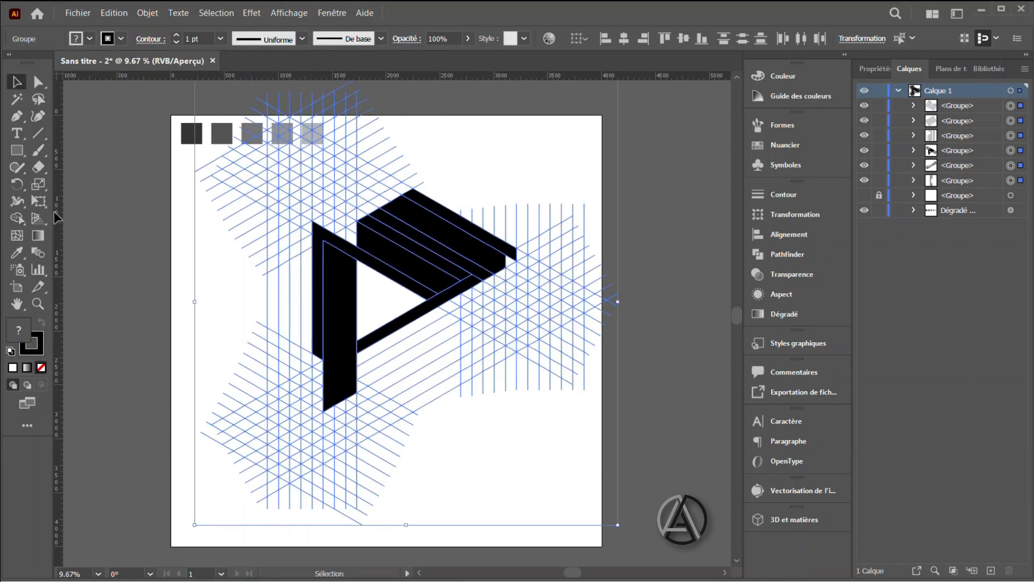
click(11, 222)
drag(472, 279, 375, 360)
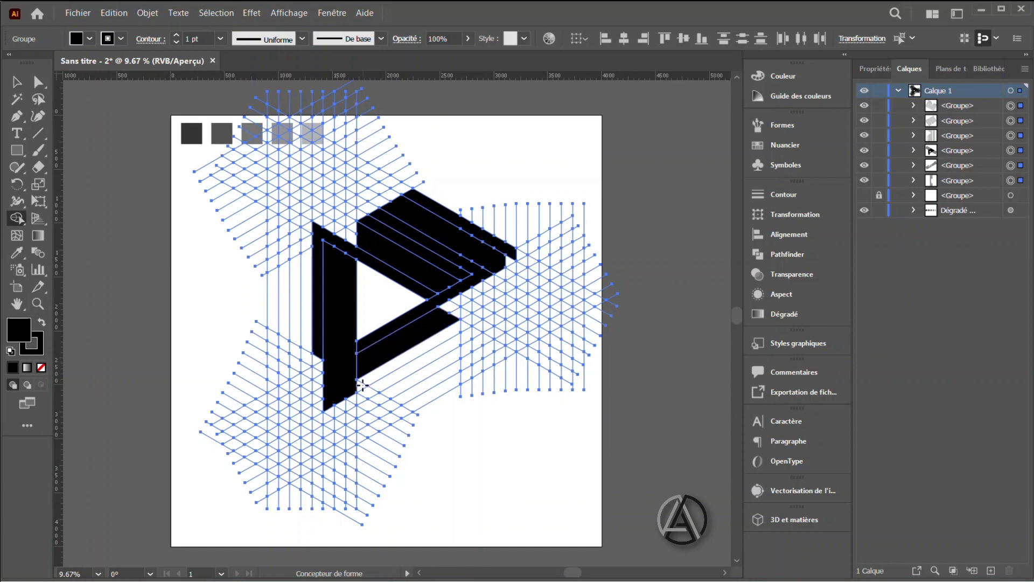
mouse_move(353, 428)
mouse_down()
mouse_move(353, 398)
mouse_move(336, 433)
mouse_move(332, 406)
mouse_move(363, 421)
mouse_move(397, 379)
mouse_move(367, 397)
mouse_move(494, 339)
mouse_up()
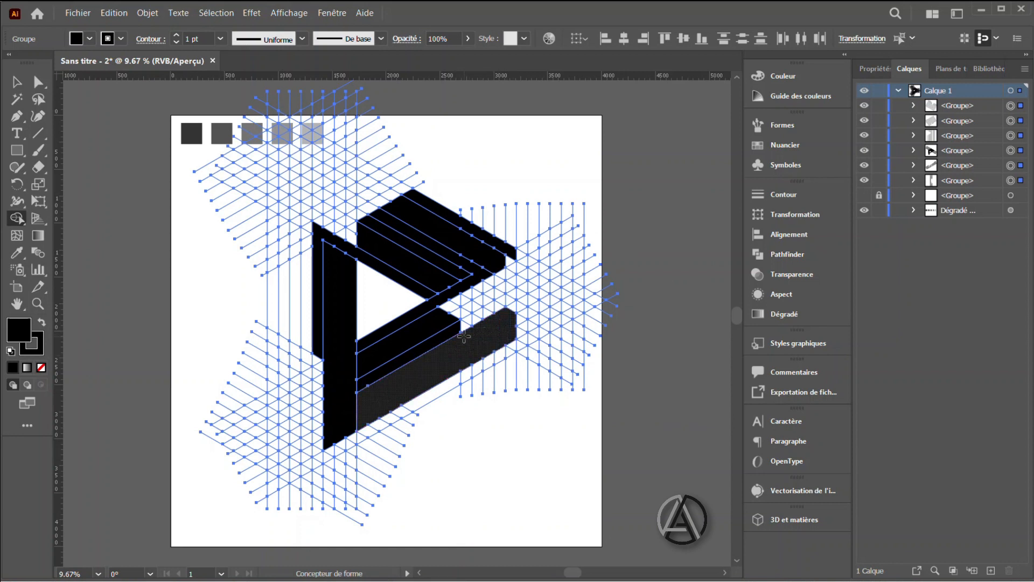
Merge the grid regions at the right corner of the shape, filling the gaps between its upper and lower diagonal arms.
mouse_move(537, 282)
mouse_down()
mouse_move(555, 272)
mouse_move(518, 256)
mouse_move(548, 273)
mouse_up()
drag(520, 331, 518, 330)
click(526, 319)
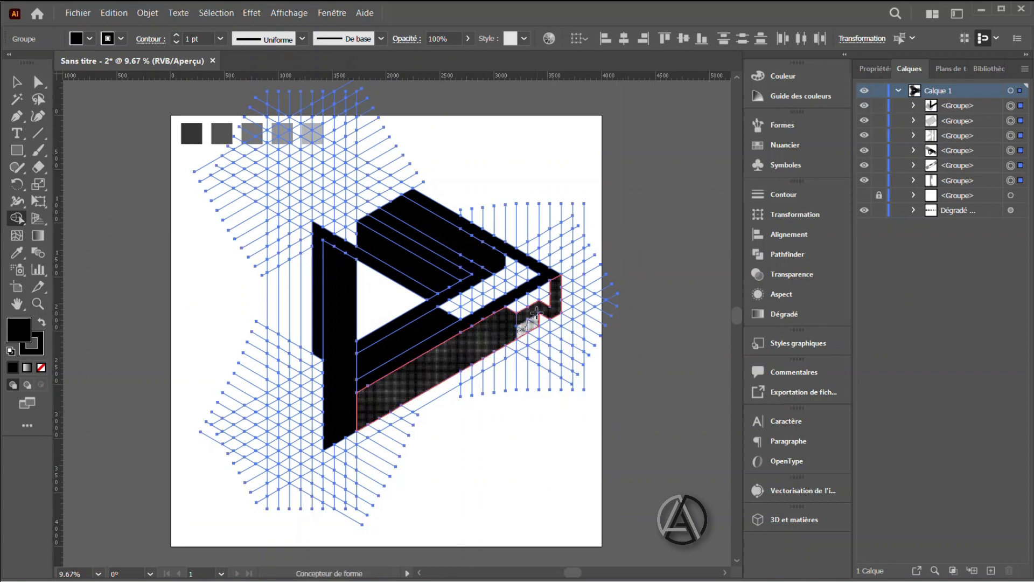
click(531, 320)
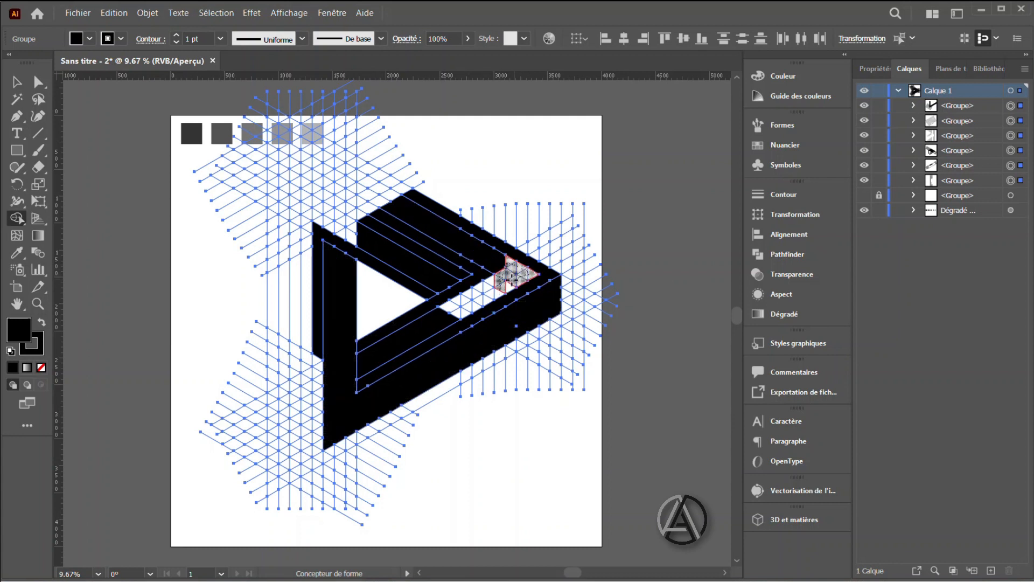
click(518, 276)
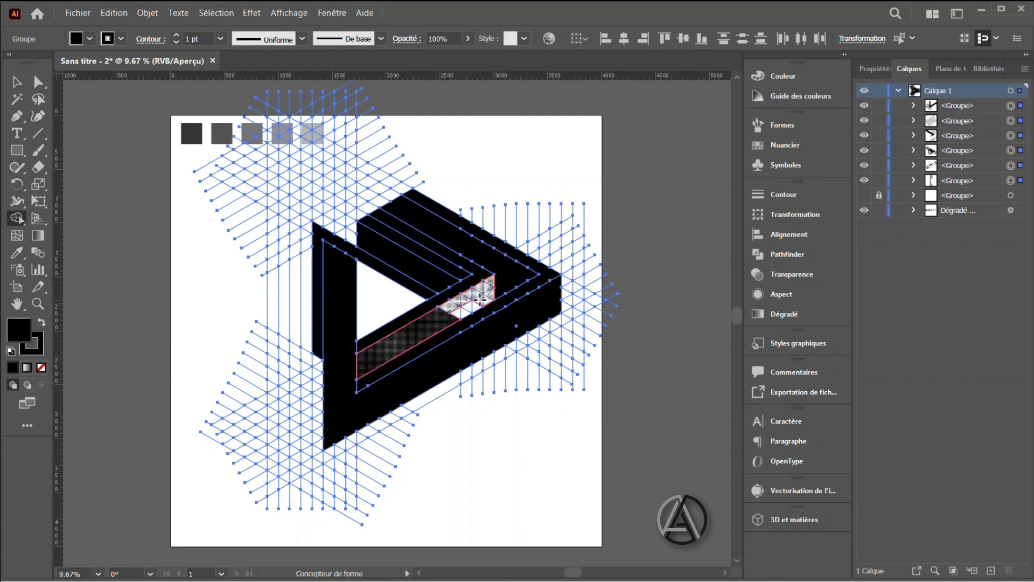
click(444, 318)
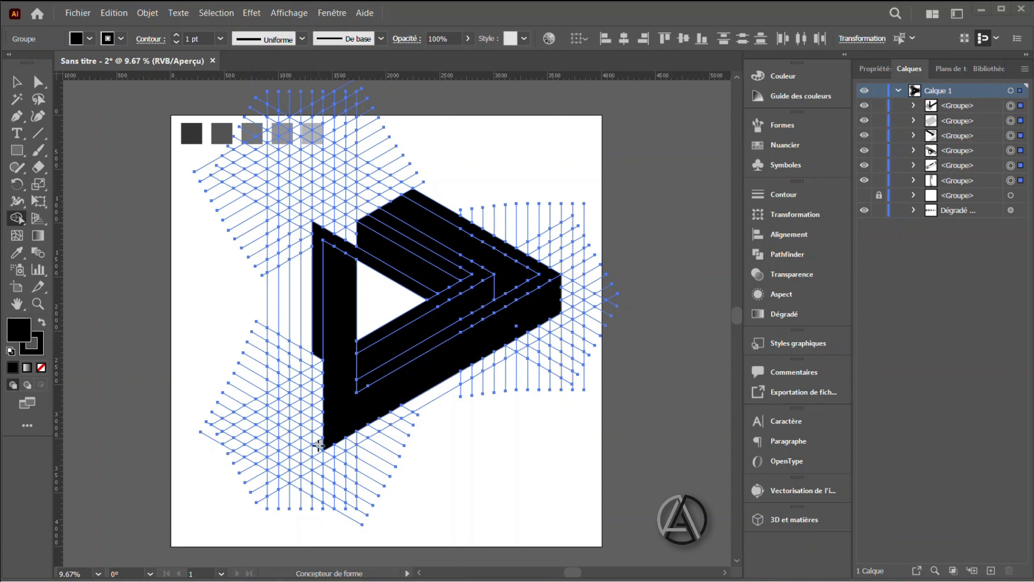
Merge the grid regions along the shape's left side into black outer vertical bands.
drag(319, 405, 318, 338)
drag(287, 402, 284, 204)
mouse_move(294, 422)
mouse_down()
mouse_move(307, 413)
mouse_move(301, 258)
mouse_move(300, 399)
mouse_up()
drag(297, 355, 298, 350)
drag(307, 264, 305, 225)
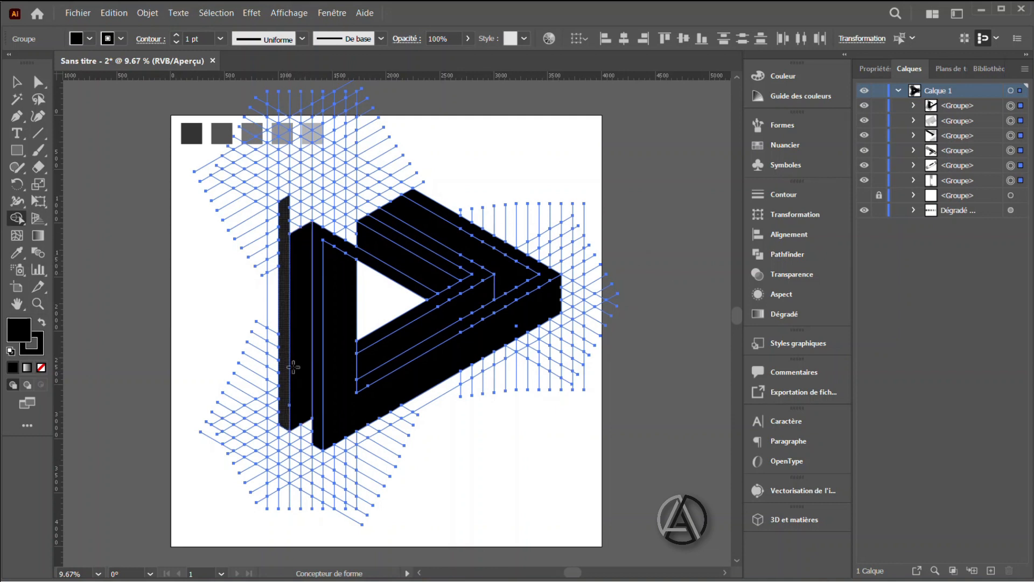
Merge the grid regions at the shape's upper-left corner, joining the vertical bands and inner faces to the upper diagonal arm with Shape Builder.
drag(283, 170, 285, 237)
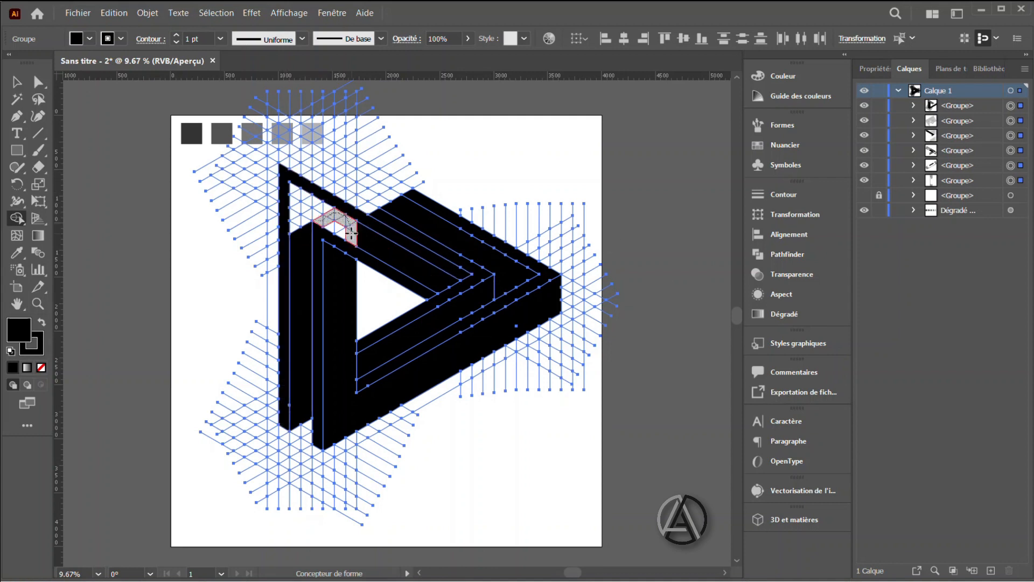
click(329, 221)
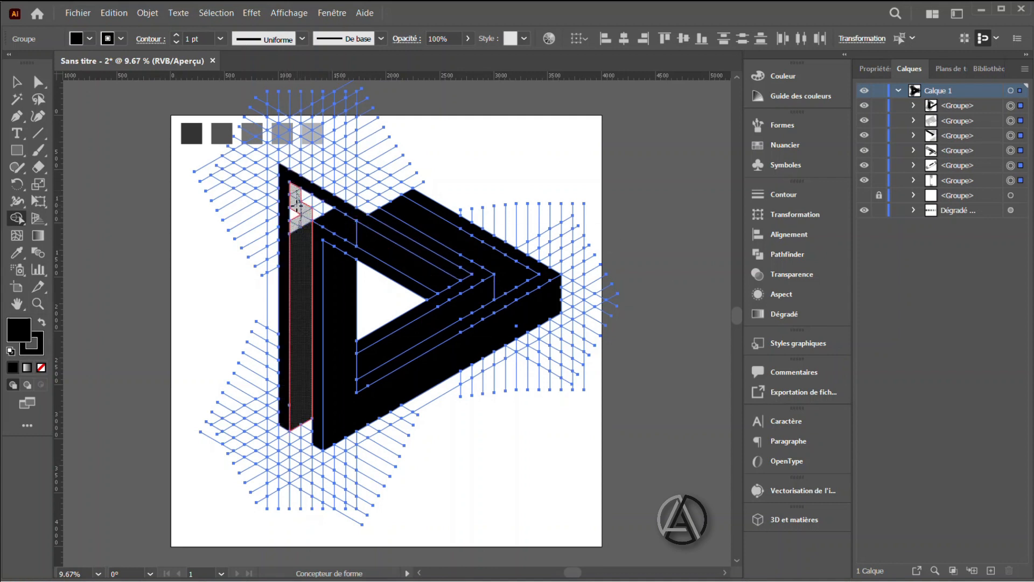
drag(324, 209, 368, 236)
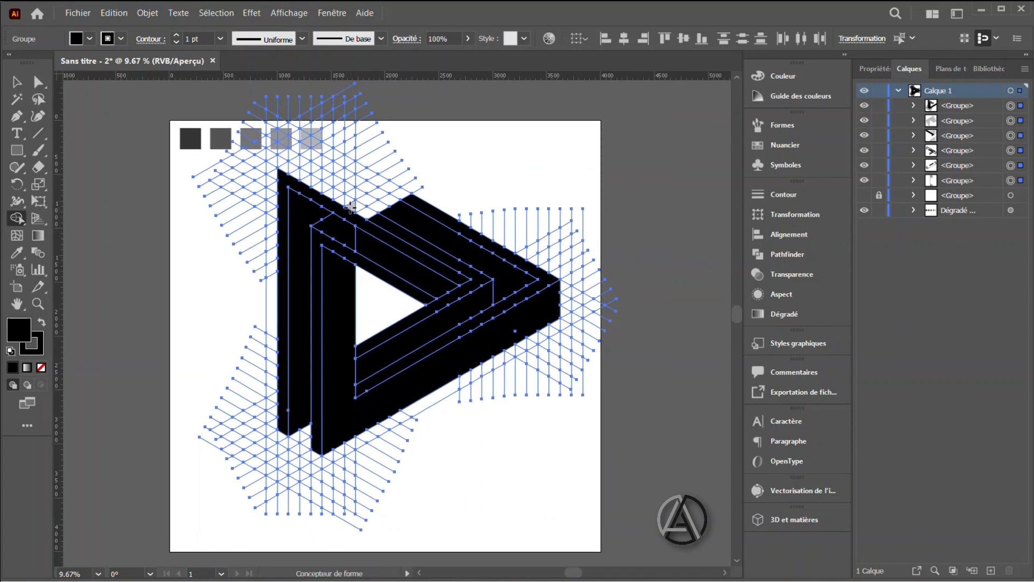
click(15, 82)
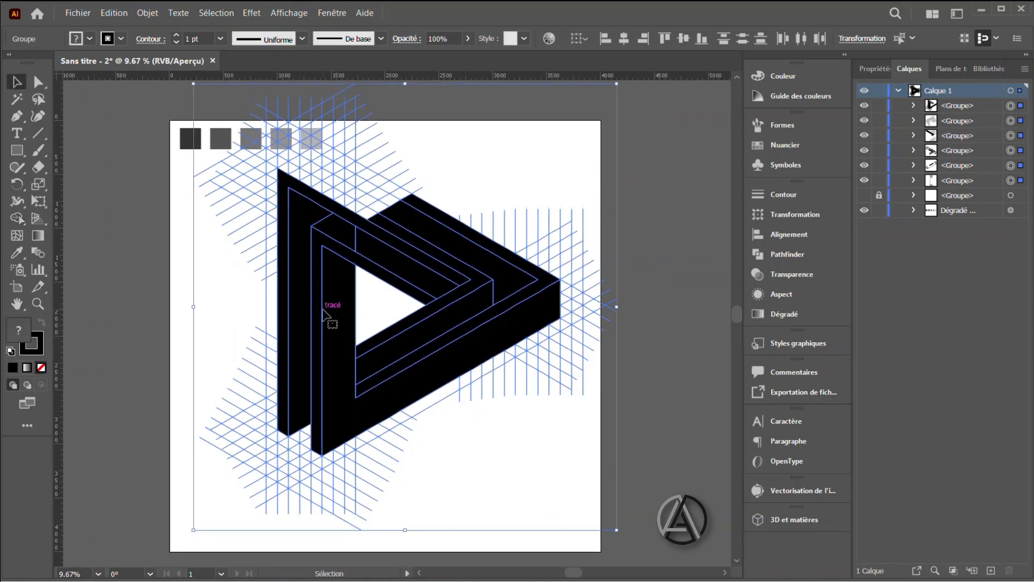
drag(323, 312, 319, 341)
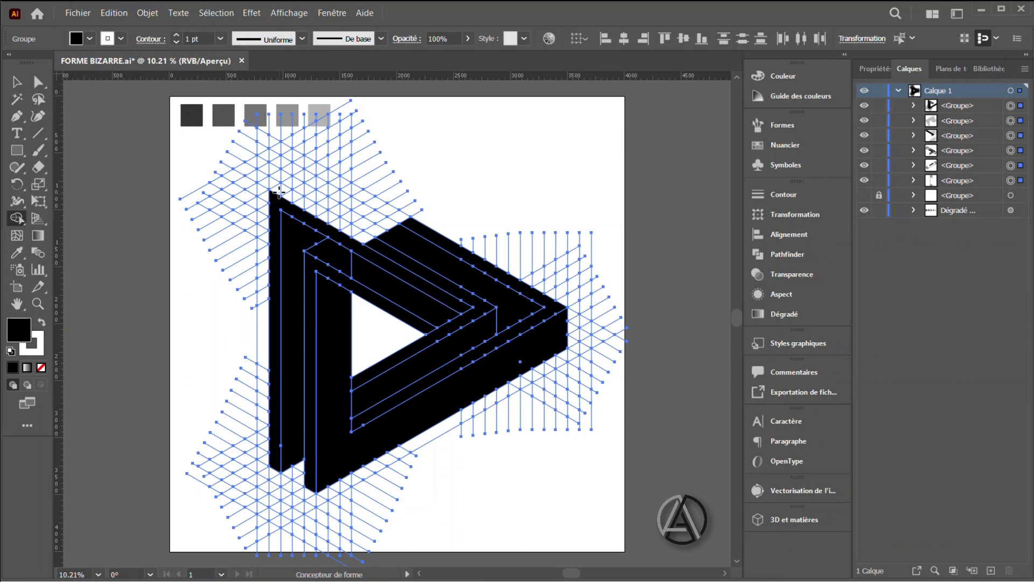
Merge the grid regions above the shape's upper-left corner into the top face and fill the gap beside the upper diagonal arm.
click(294, 182)
drag(375, 202, 317, 170)
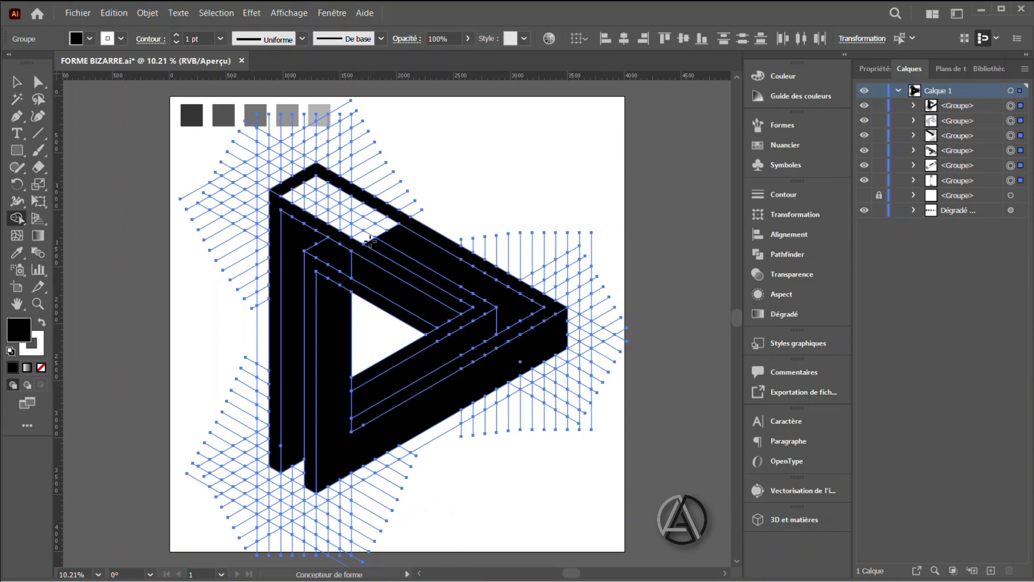
mouse_move(340, 225)
mouse_down()
mouse_move(283, 189)
mouse_move(307, 201)
mouse_up()
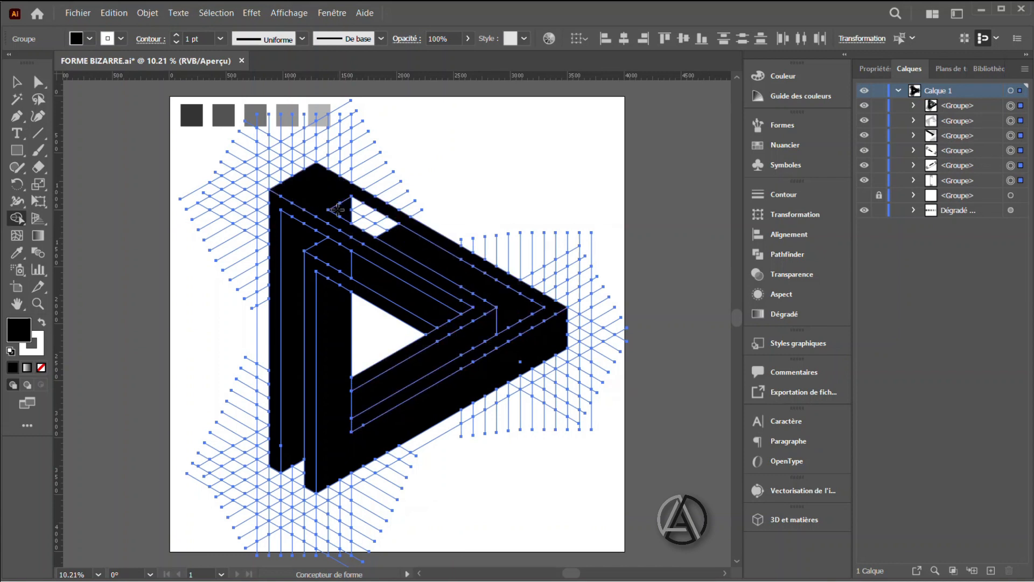
click(371, 226)
Select all leftover grid lines around the shape with the Magic Wand and delete them.
click(20, 101)
click(241, 194)
key(Delete)
Move the whole black shape slightly down the artboard and ungroup it into separate faces.
click(17, 81)
drag(234, 168, 453, 350)
drag(485, 386, 482, 399)
right_click(480, 402)
click(515, 295)
click(545, 269)
Color the inner face of the lower diagonal arm and the two small faces near the upper-left corner with the darkest gray swatch.
click(479, 348)
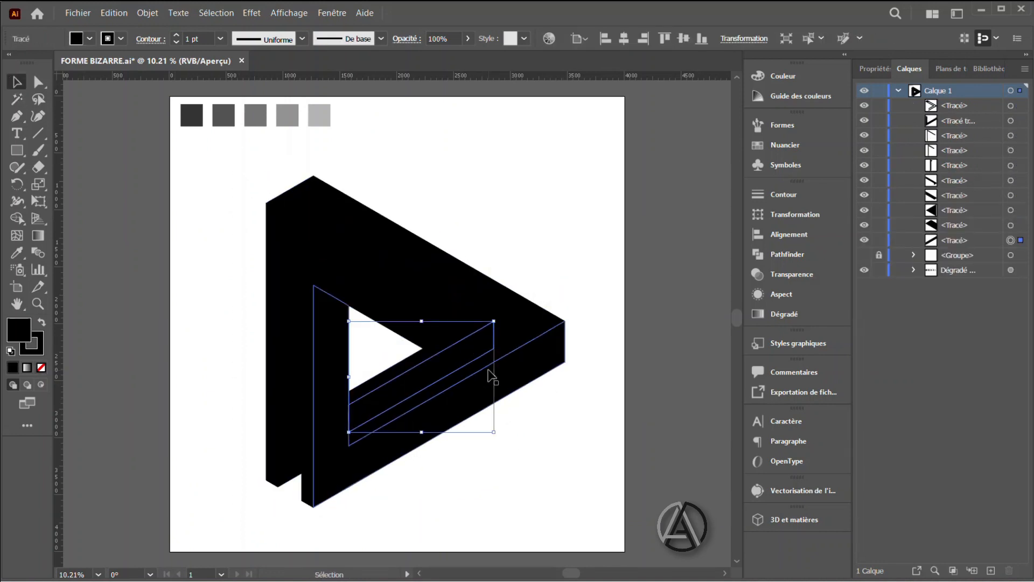
shift+click(331, 279)
shift+click(340, 224)
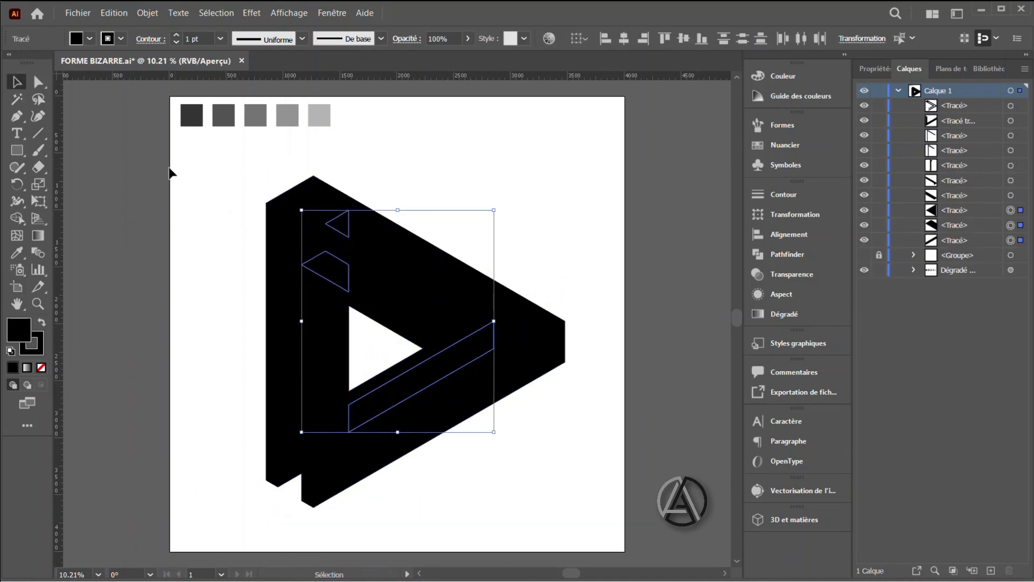
key(i)
click(191, 116)
key(v)
click(173, 268)
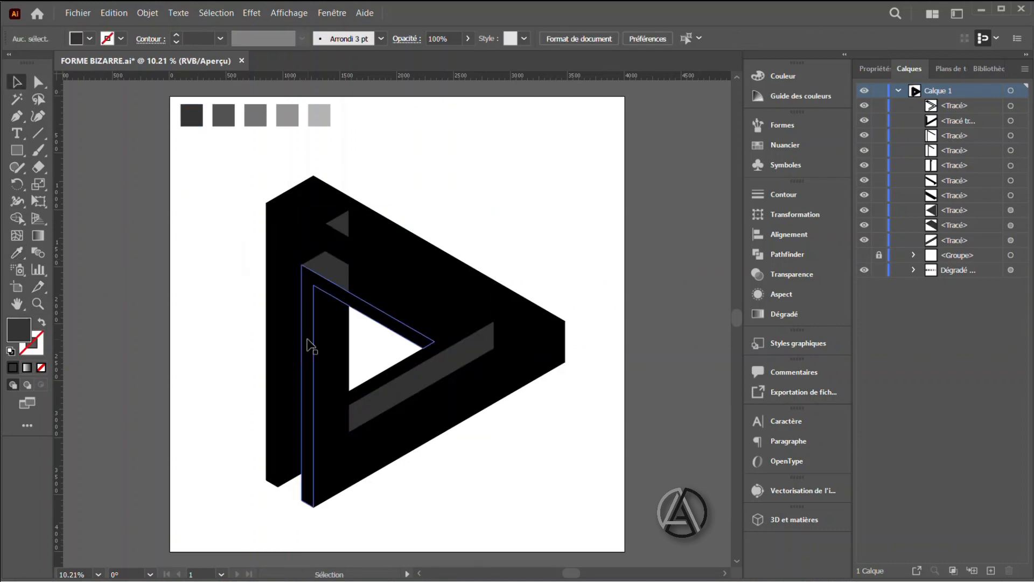
Color the top face and its connected diagonal bands with the lightest gray swatch using the Eyedropper.
click(308, 203)
key(i)
click(328, 116)
key(v)
key(ctrl+shift+a)
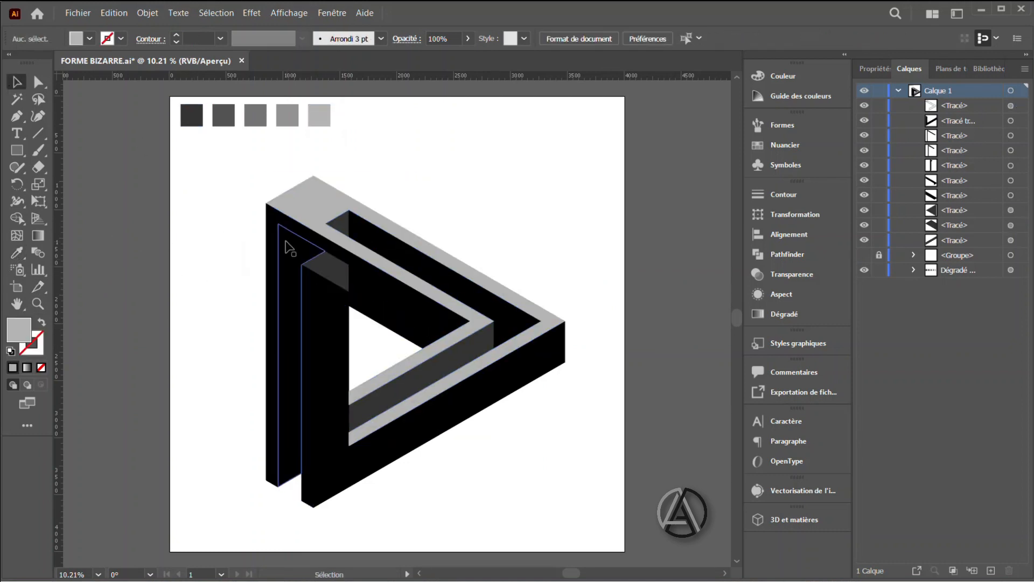
Color the two narrow left-side bands and the face above the central triangle with the second-lightest gray swatch.
click(272, 227)
click(383, 306)
click(308, 291)
shift+click(270, 218)
shift+click(386, 302)
click(16, 253)
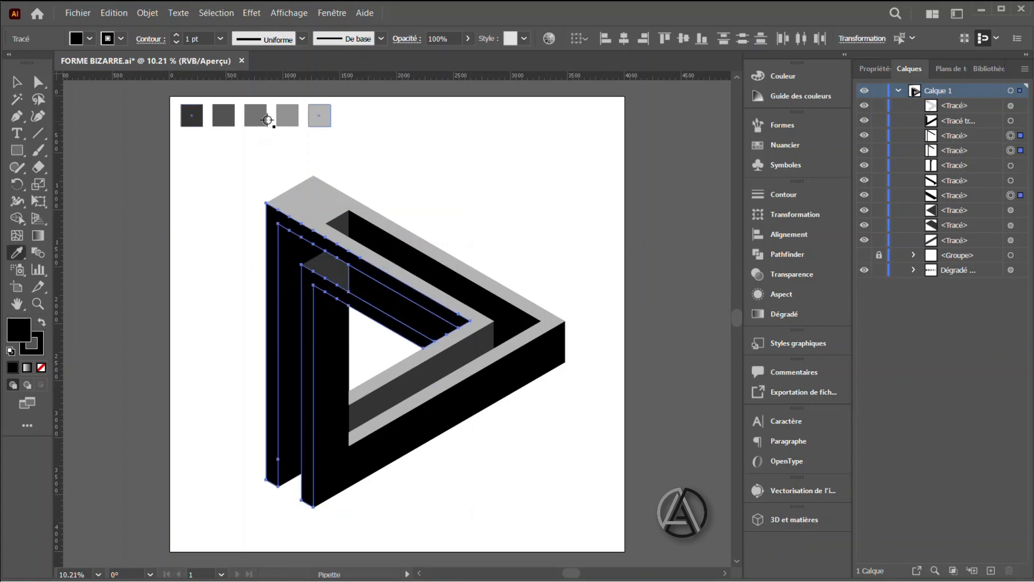
click(283, 119)
click(17, 82)
click(208, 185)
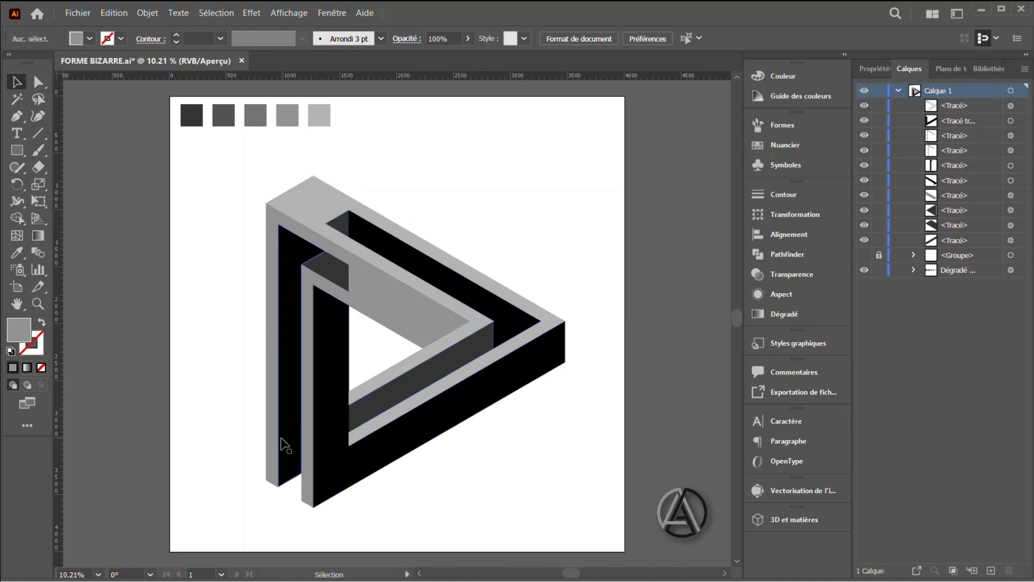
Color the large front face along the inner vertical and lower diagonal arms with the second-darkest gray swatch.
click(345, 478)
key(i)
click(229, 113)
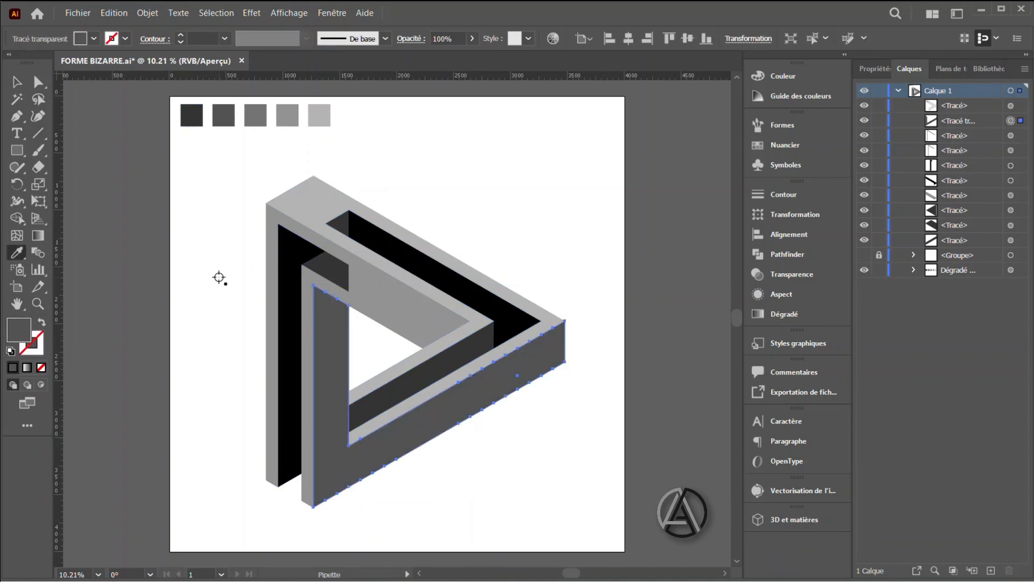
Select the two remaining black inner faces, on the vertical arm and the upper diagonal arm, for recoloring with the Eyedropper.
click(296, 273)
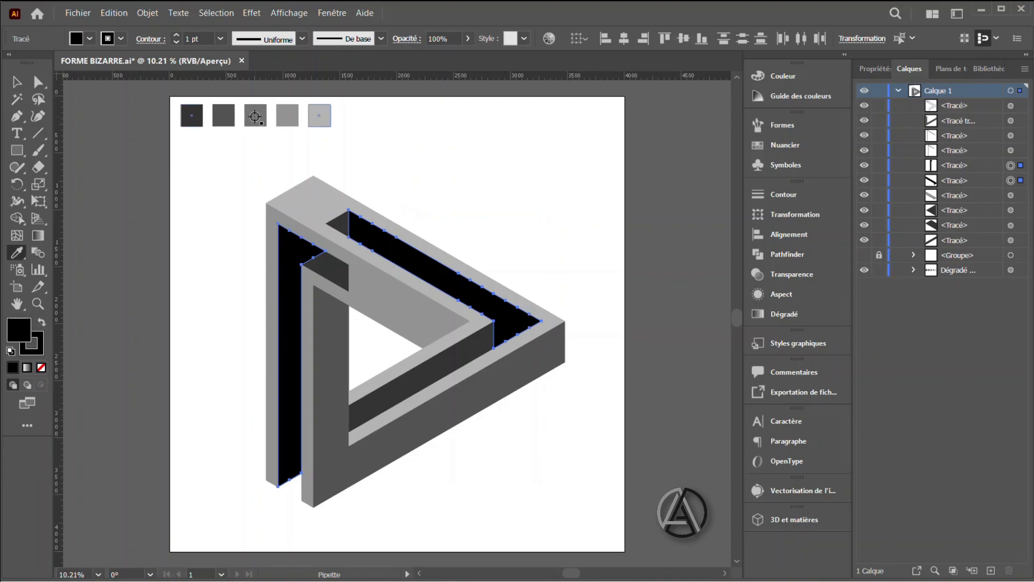